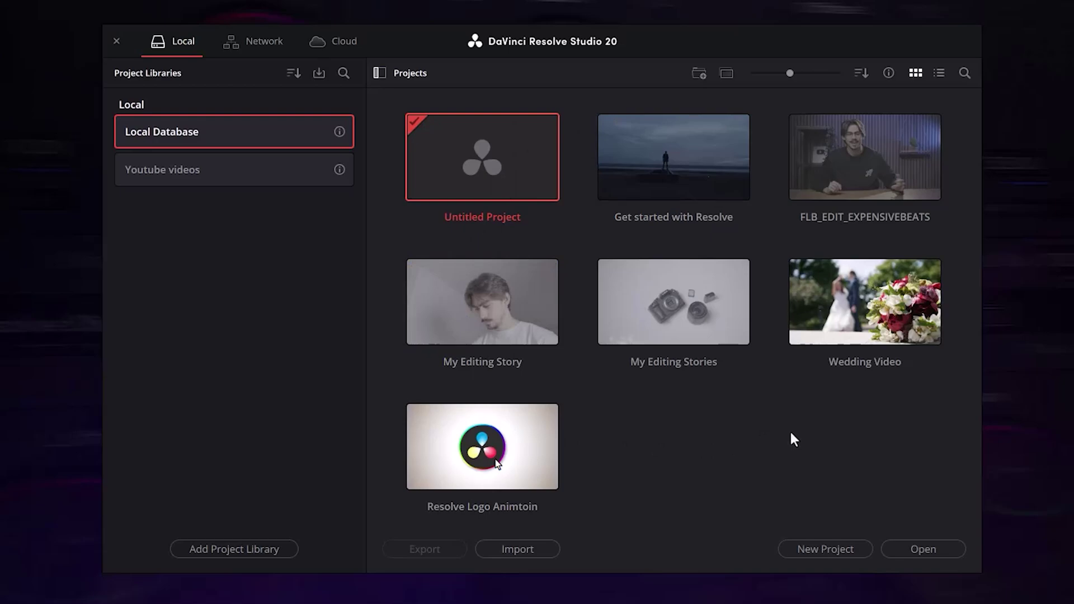
- Create a new project named "My First Edit" in the local database
{"action": "left_click", "coordinate": [819, 546]}
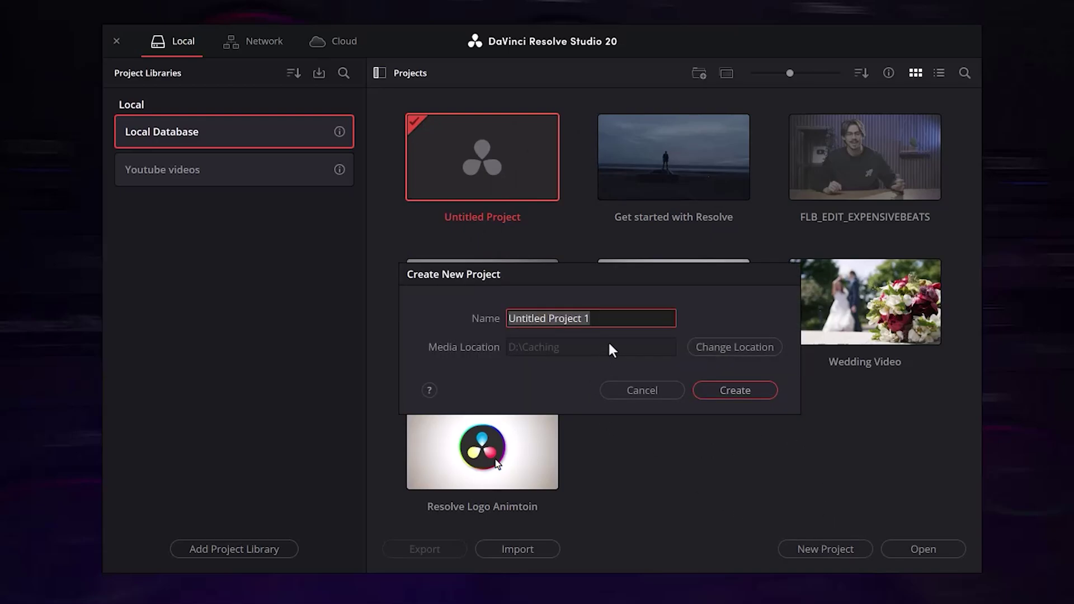
{"action": "type", "text": "My First Edit"}
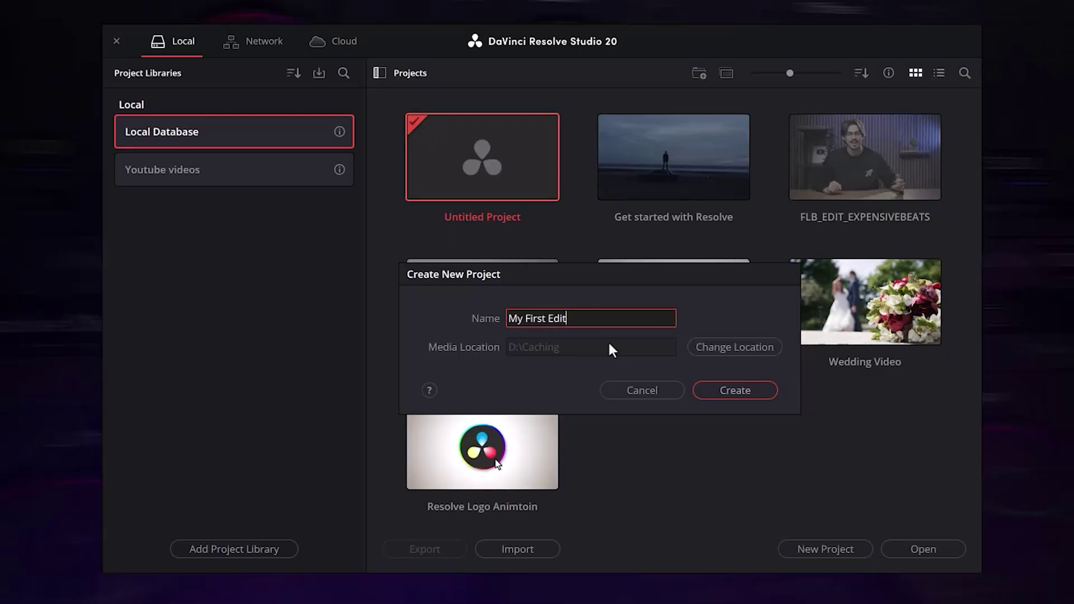
{"action": "left_click", "coordinate": [725, 389]}
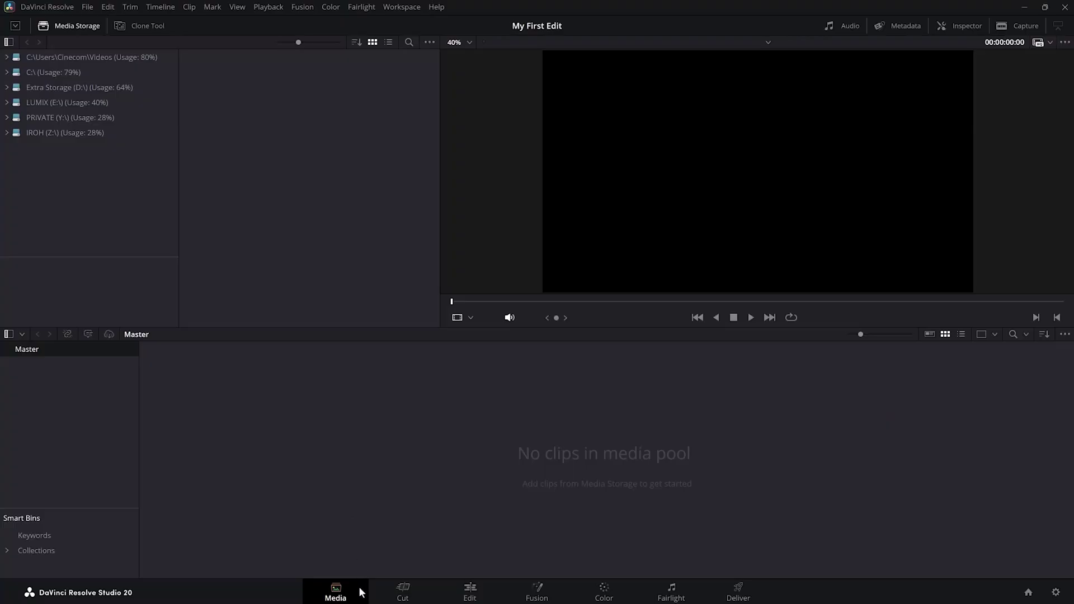
- Look through the Media, Cut, Edit, Fusion, Color, Fairlight and Deliver pages of the empty project
{"action": "left_click", "coordinate": [411, 592]}
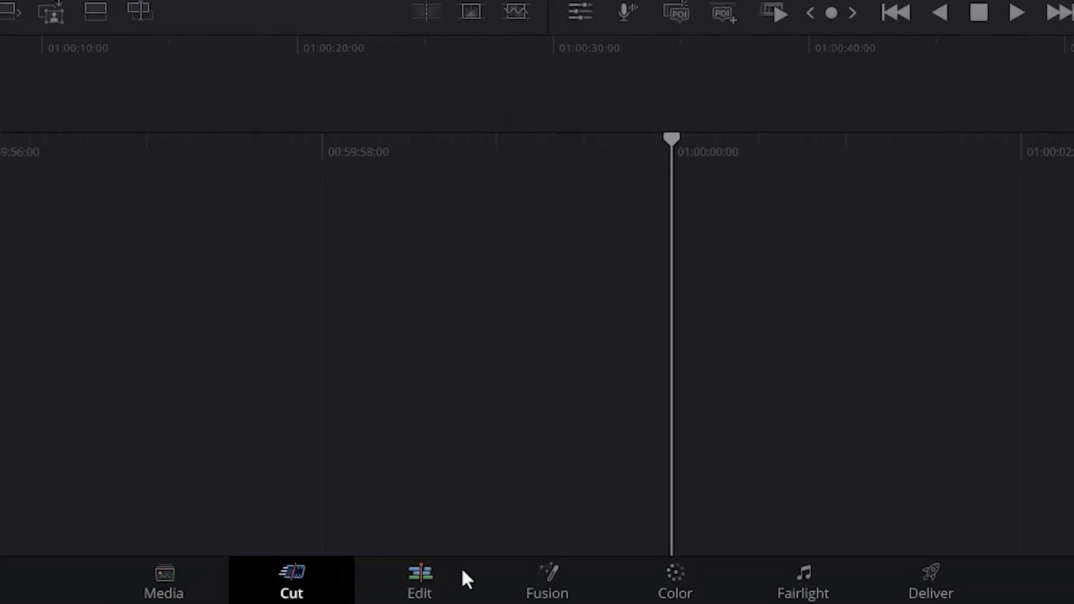
{"action": "left_click", "coordinate": [463, 570]}
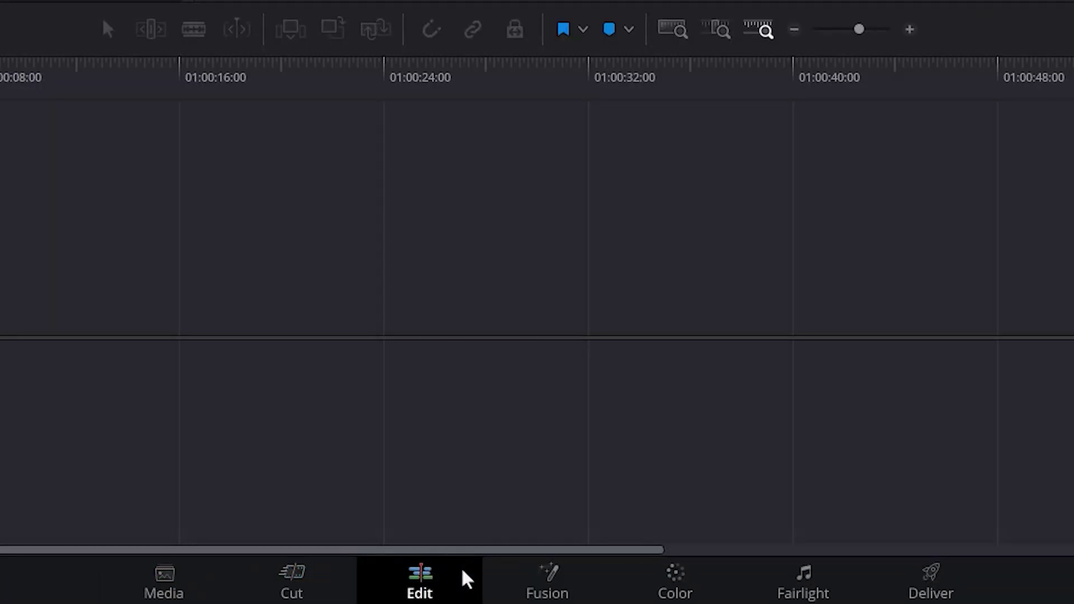
{"action": "left_click", "coordinate": [580, 568]}
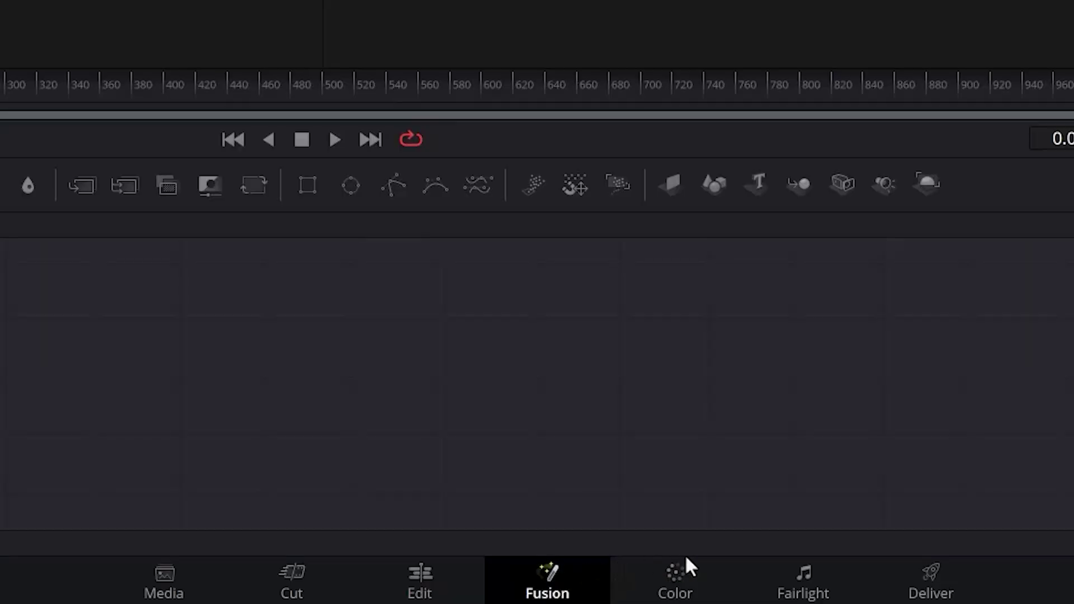
{"action": "left_click", "coordinate": [686, 564]}
{"action": "left_click", "coordinate": [841, 566]}
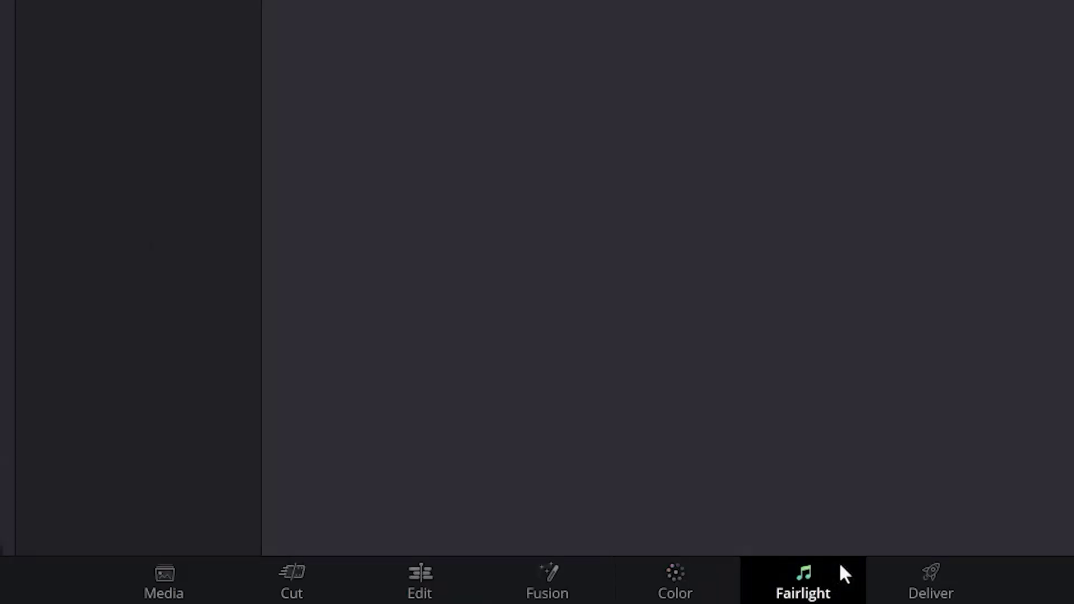
{"action": "left_click", "coordinate": [966, 578]}
{"action": "left_click", "coordinate": [168, 579]}
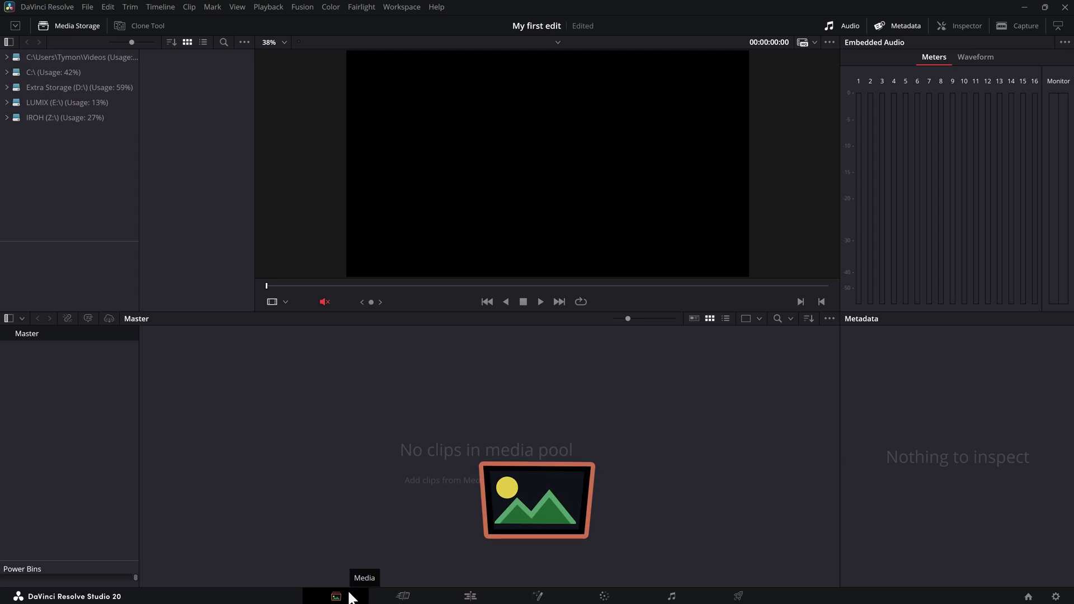
{"action": "left_click", "coordinate": [400, 596]}
{"action": "left_click", "coordinate": [461, 596]}
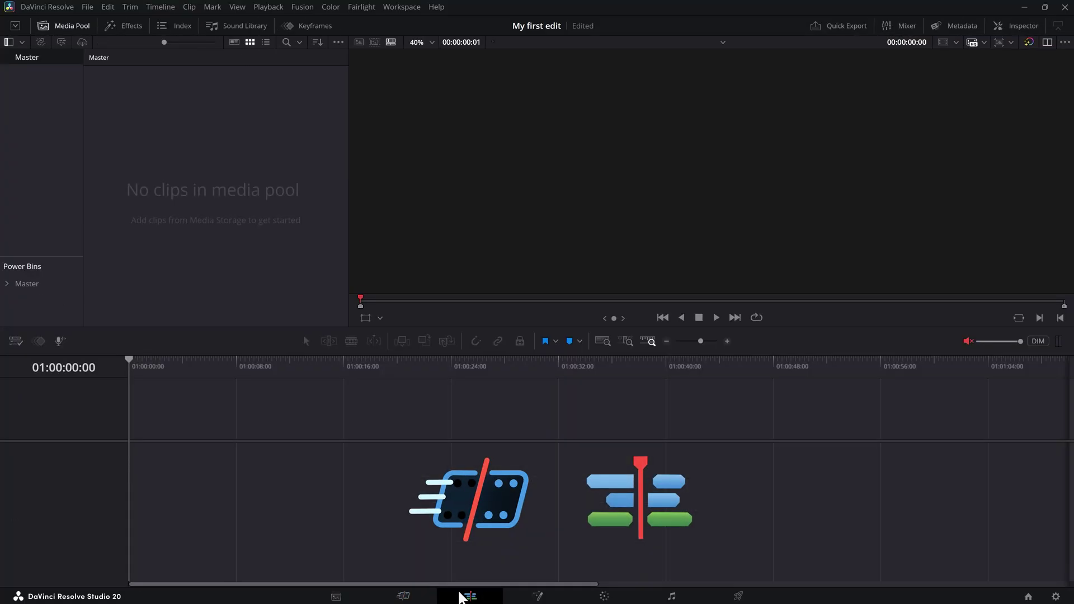
{"action": "left_click", "coordinate": [535, 597]}
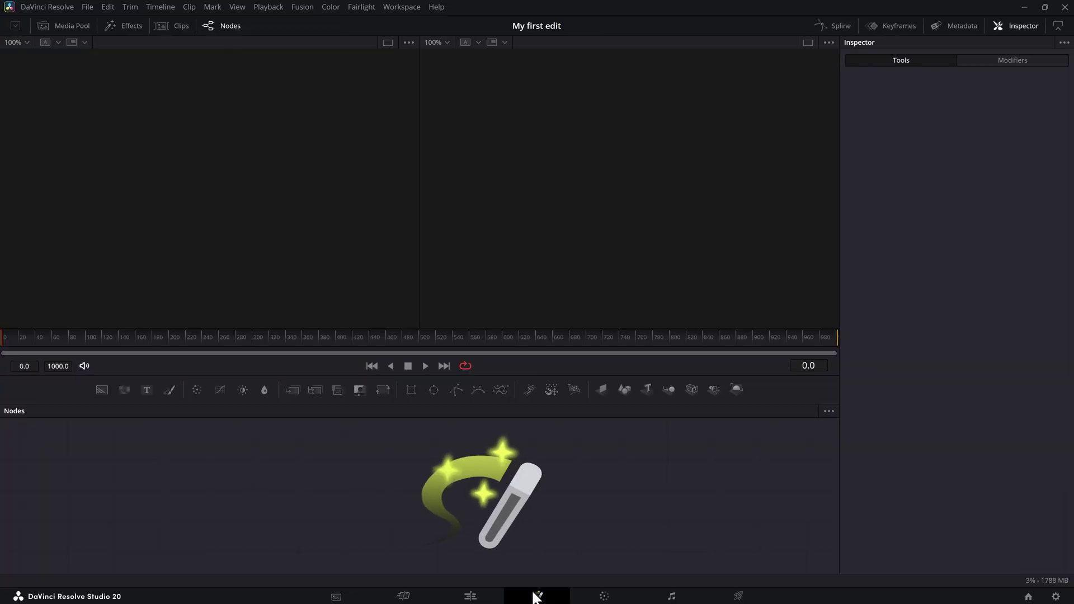
{"action": "left_click", "coordinate": [595, 596]}
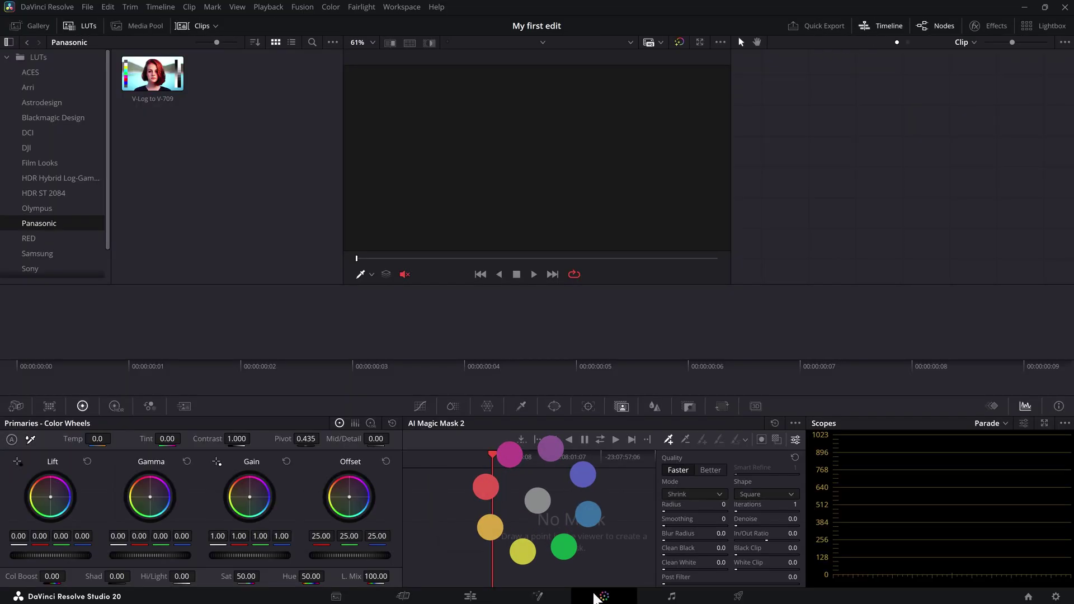
{"action": "left_click", "coordinate": [661, 597]}
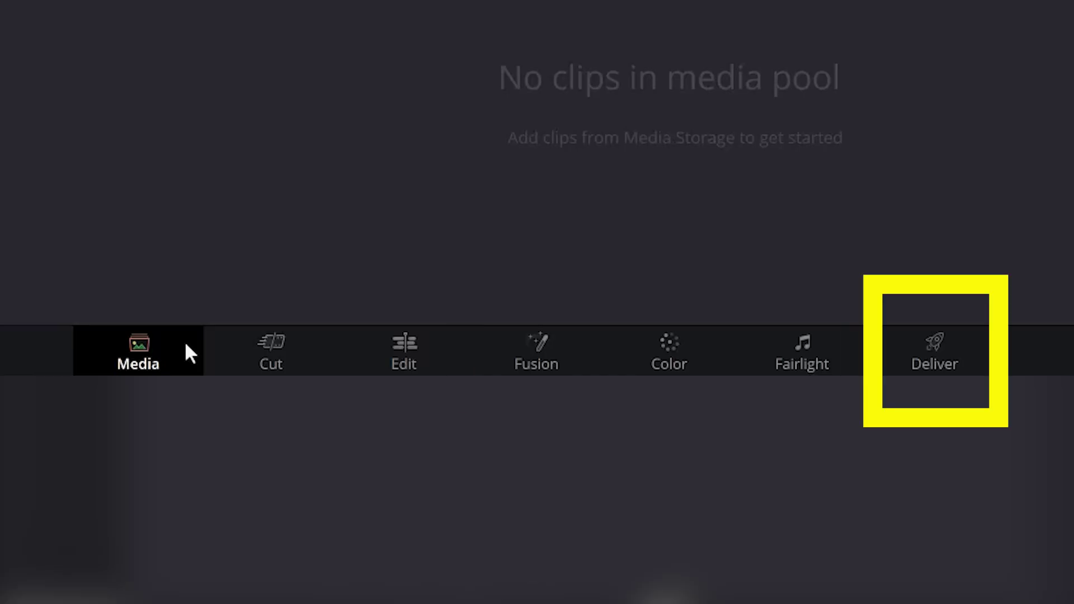
{"action": "left_click", "coordinate": [901, 355]}
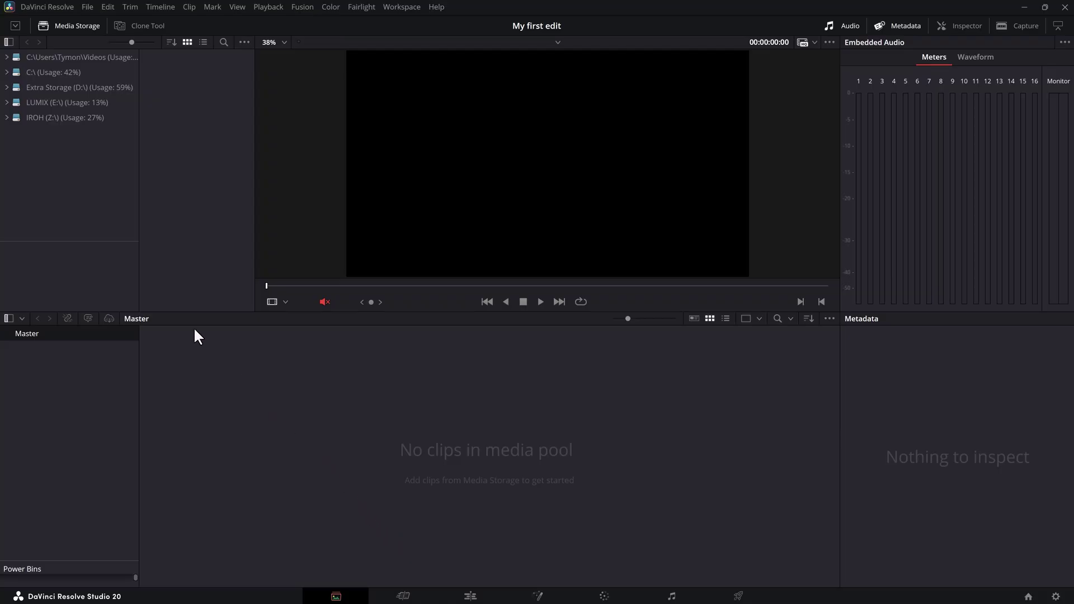
- Toggle the display of Media Storage, Audio and Inspector on the Media page, leaving the embedded audio meters hidden
{"action": "left_click", "coordinate": [77, 26]}
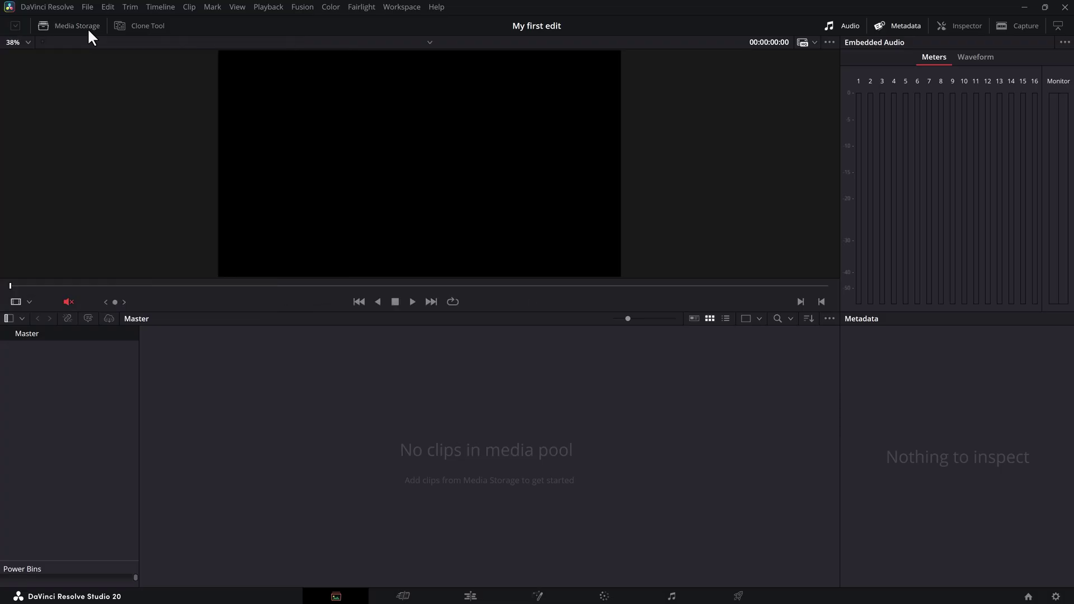
{"action": "left_click", "coordinate": [87, 30]}
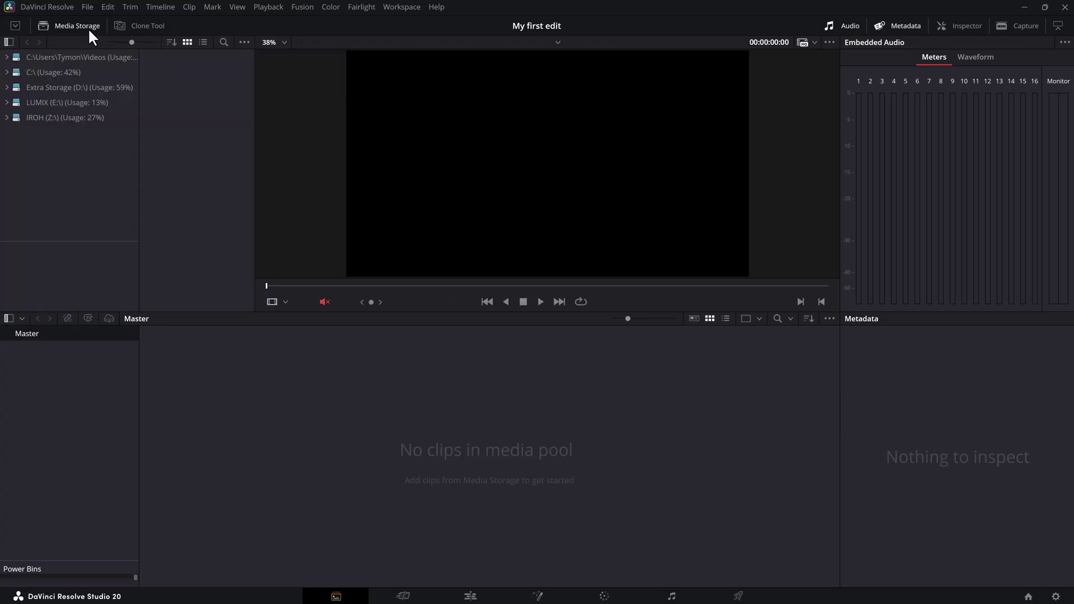
{"action": "left_click", "coordinate": [845, 28]}
{"action": "left_click", "coordinate": [849, 29]}
{"action": "left_click", "coordinate": [953, 28]}
{"action": "left_click", "coordinate": [952, 28]}
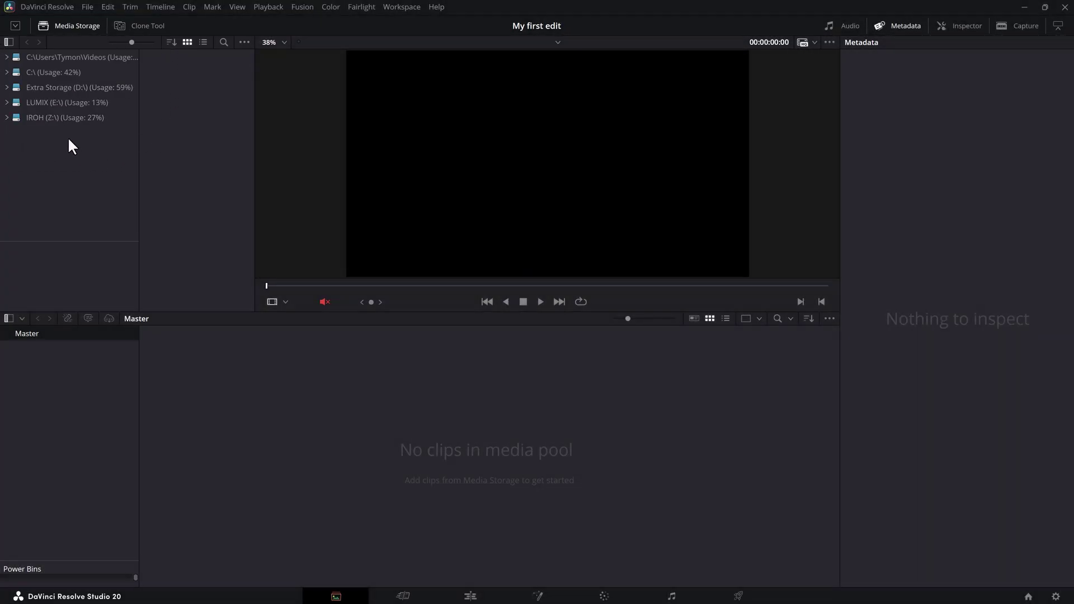
- Import the clips from the My assets folder on Extra Storage (D:) into the media pool and preview Red background shot.MOV
{"action": "left_click", "coordinate": [7, 88]}
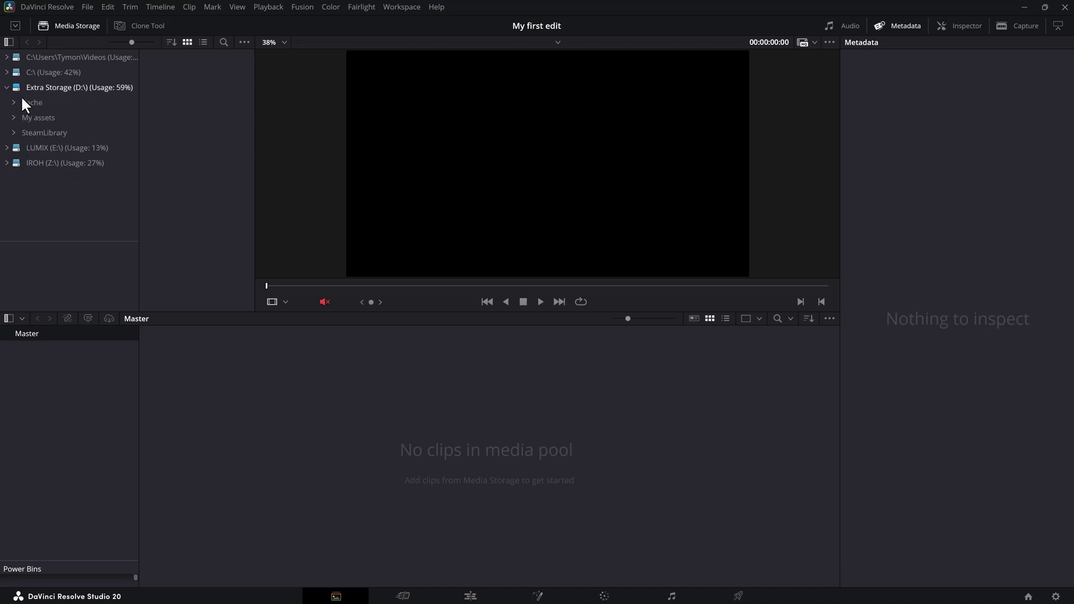
{"action": "left_click", "coordinate": [42, 116]}
{"action": "left_click_drag", "start_coordinate": [254, 160], "coordinate": [317, 161]}
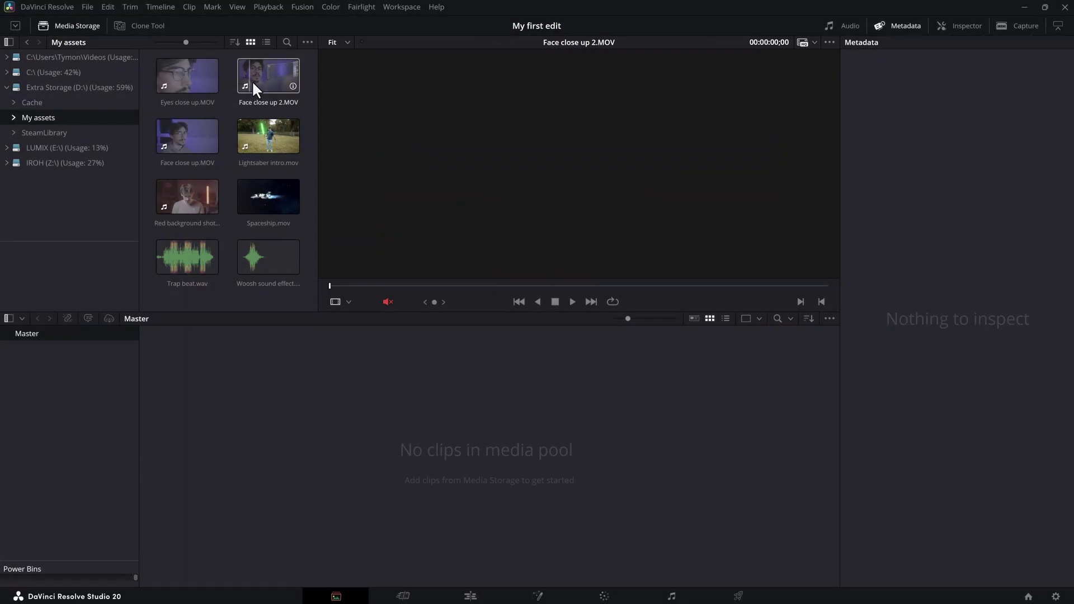
{"action": "left_click_drag", "start_coordinate": [301, 304], "coordinate": [223, 377]}
{"action": "left_click", "coordinate": [186, 199]}
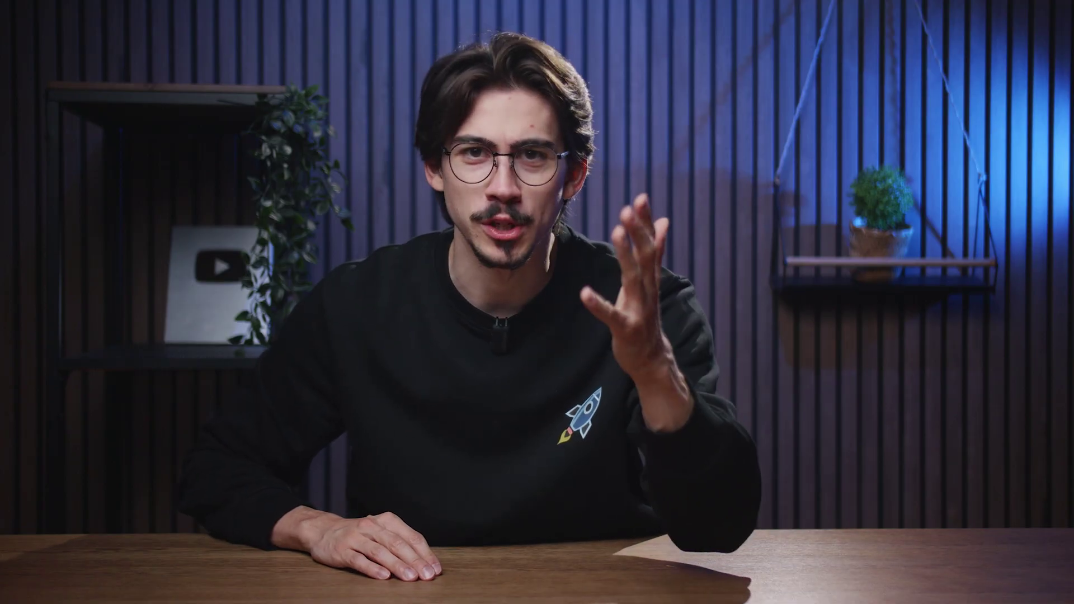
- Create a new bin named "My videos" in the media pool
{"action": "right_click", "coordinate": [498, 418]}
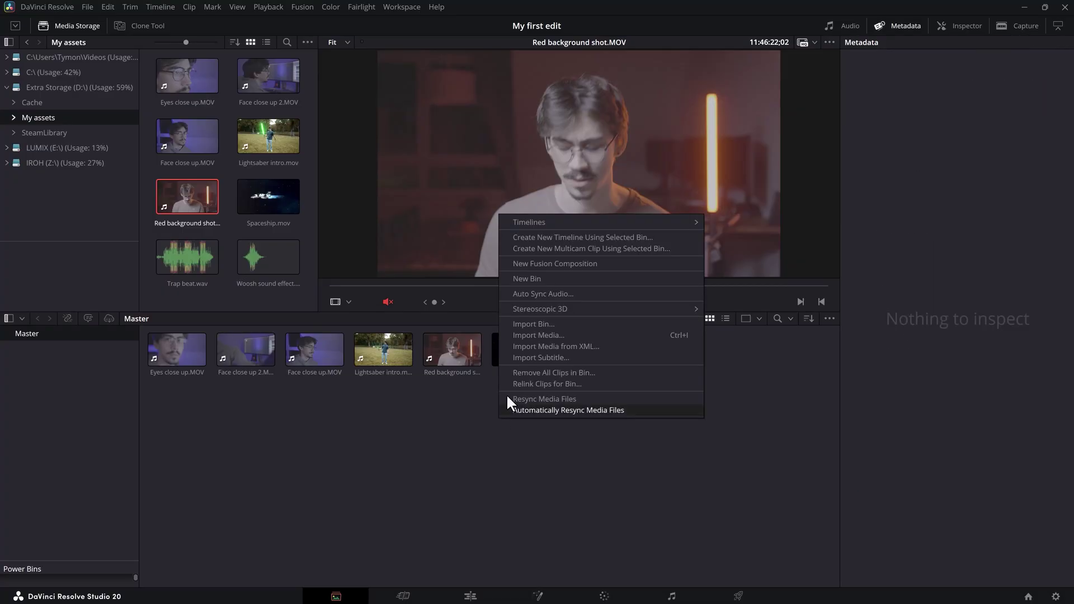
{"action": "left_click", "coordinate": [527, 279]}
{"action": "type", "text": "My videos"}
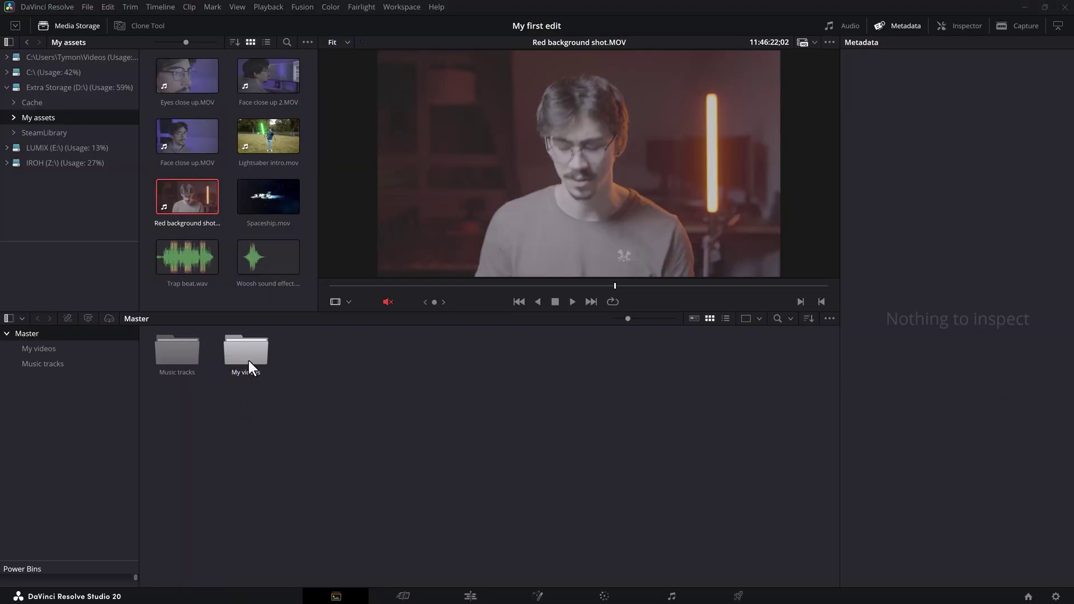
- View the contents of the My videos bin, return to Master, and toggle the bin list off and on
{"action": "double_click", "coordinate": [249, 364]}
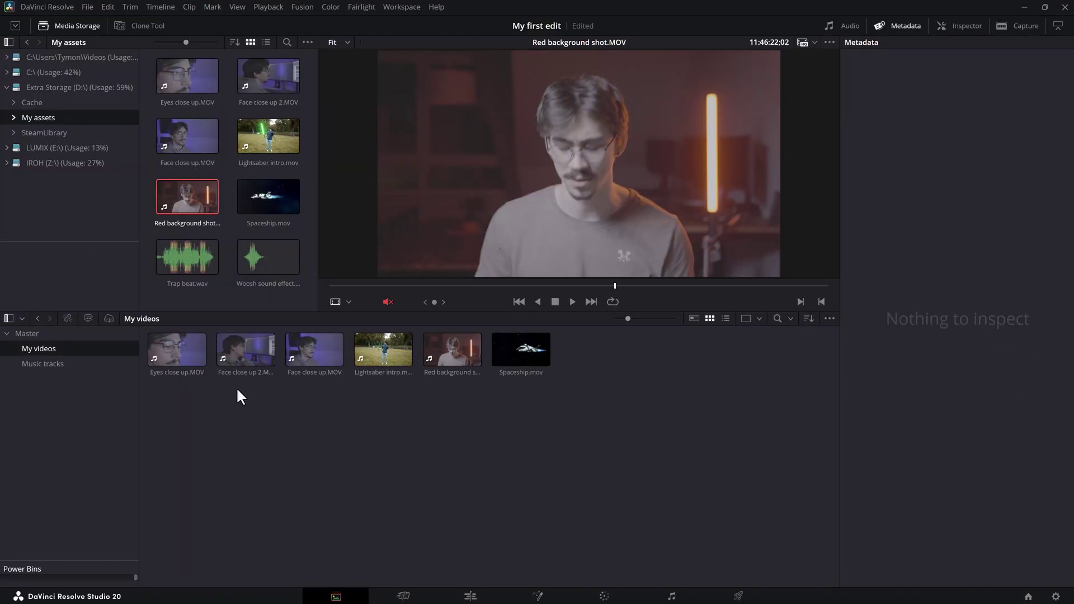
{"action": "left_click", "coordinate": [43, 334]}
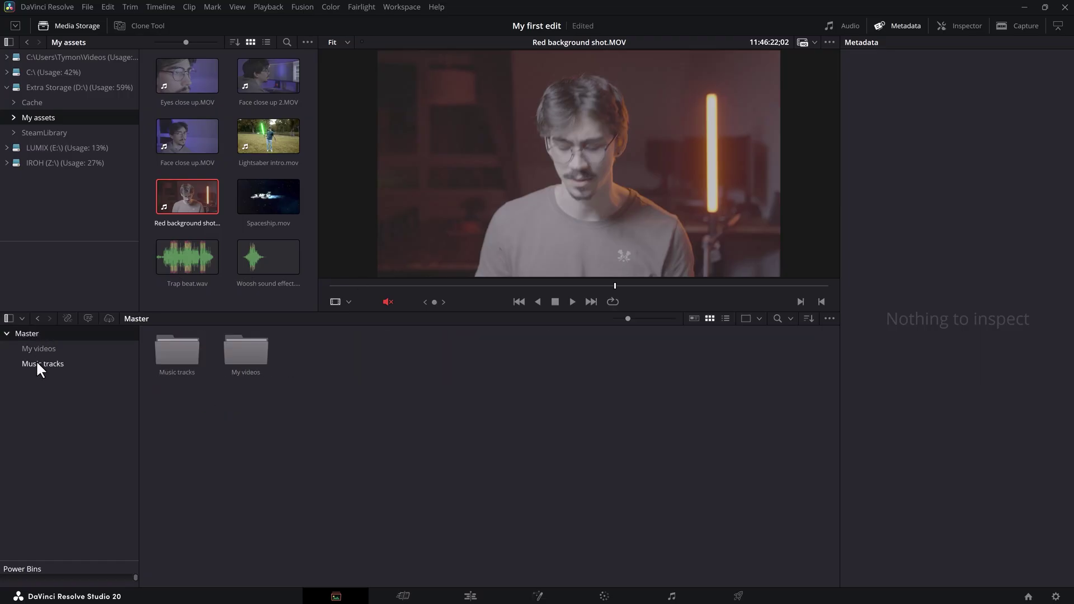
{"action": "left_click", "coordinate": [8, 319]}
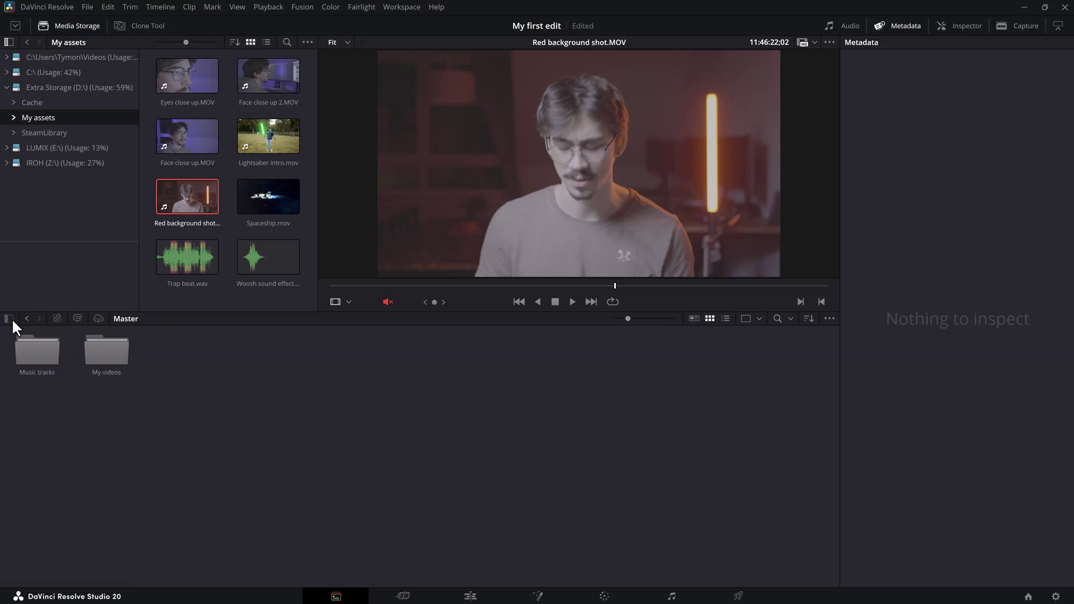
{"action": "left_click", "coordinate": [10, 318]}
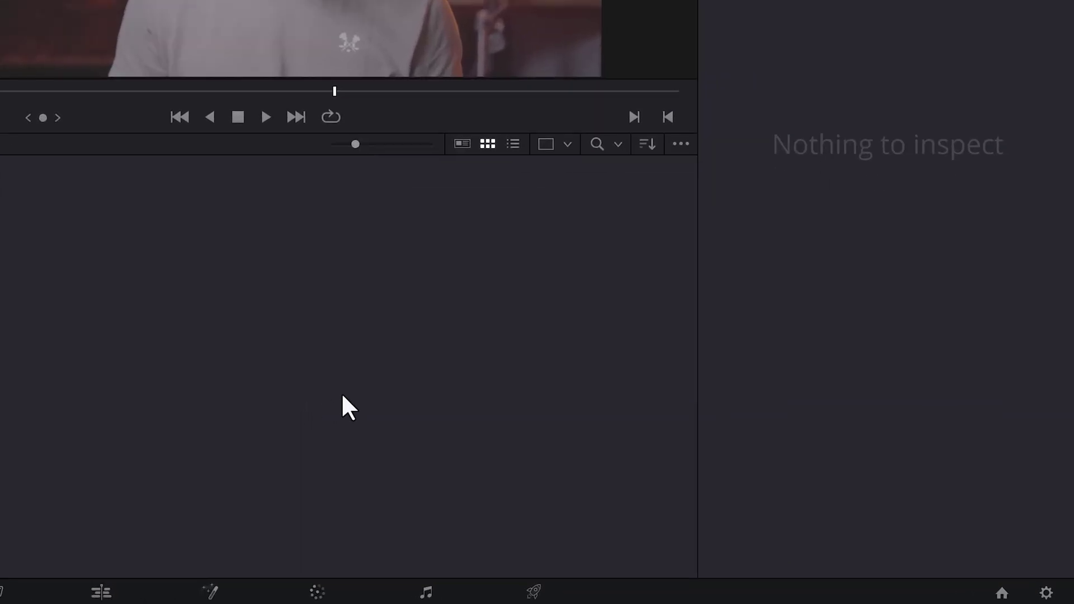
- Save the project settings with a 1920 x 1080 HD timeline resolution and a timeline frame rate of 30 frames per second
{"action": "left_click", "coordinate": [1034, 587]}
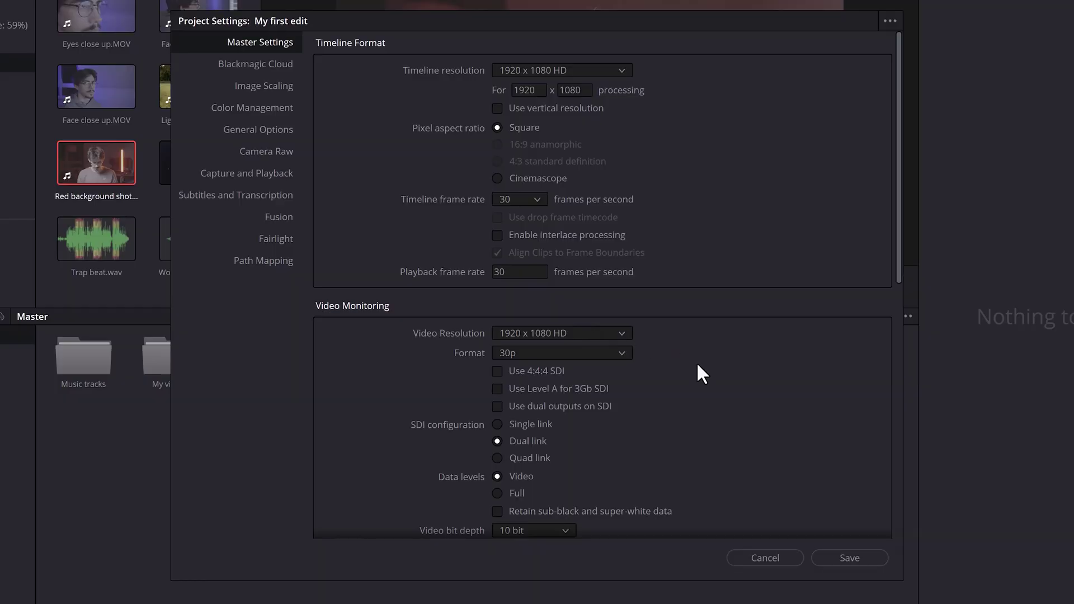
{"action": "left_click", "coordinate": [849, 558]}
- Place Lightsaber intro.mov from the My videos bin near the start of a new timeline on the Edit page
{"action": "left_click", "coordinate": [470, 597]}
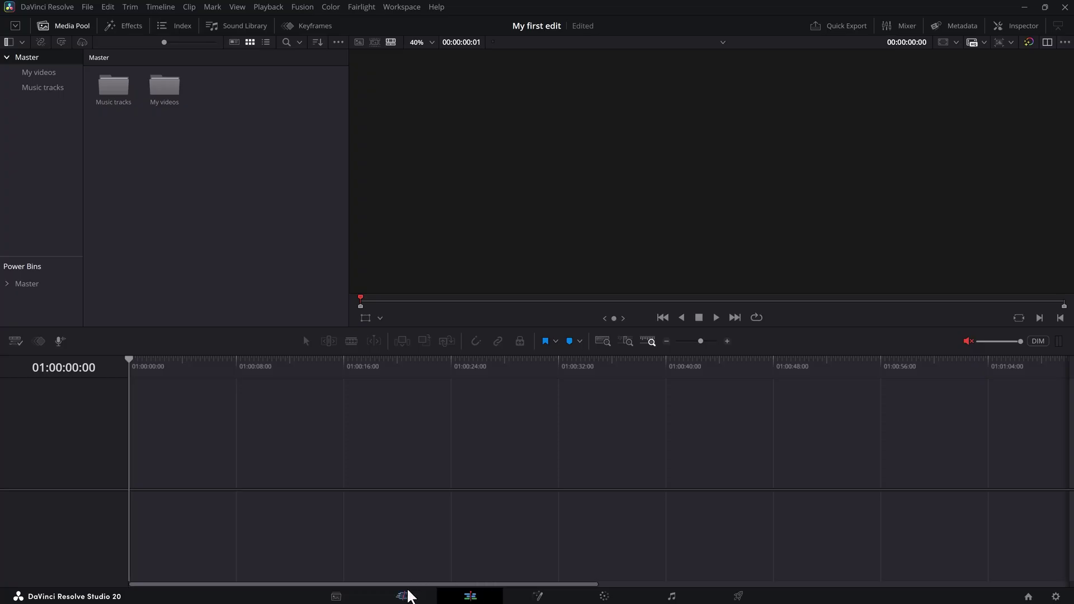
{"action": "left_click", "coordinate": [404, 597]}
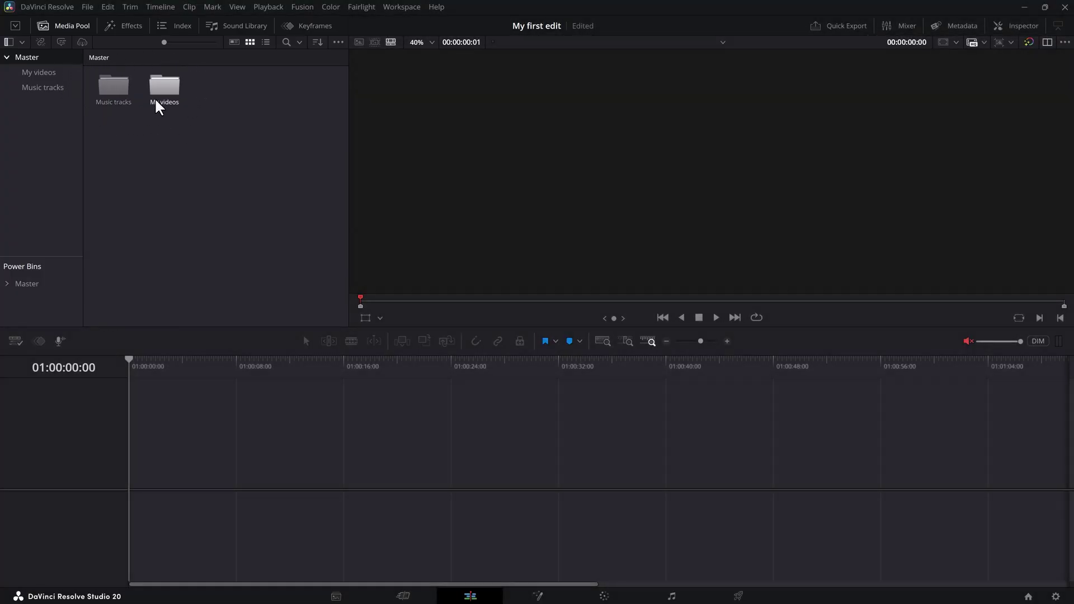
{"action": "double_click", "coordinate": [158, 90]}
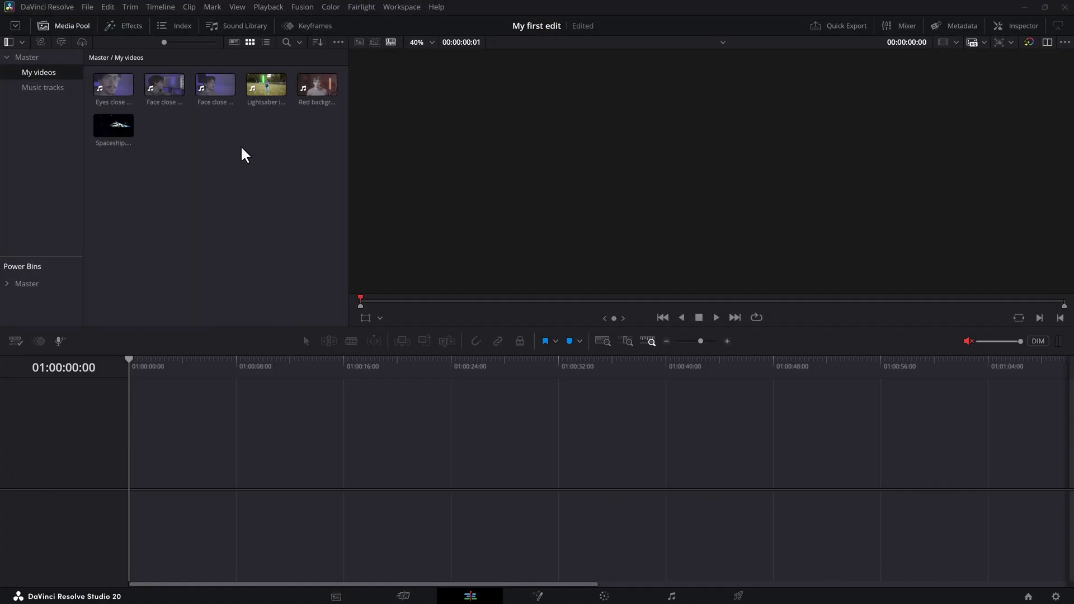
{"action": "left_click_drag", "start_coordinate": [259, 89], "coordinate": [161, 448]}
- Play the timeline from about 01:00:04:15 and stop playback at about 01:00:07:17
{"action": "left_click_drag", "start_coordinate": [194, 364], "coordinate": [211, 364]}
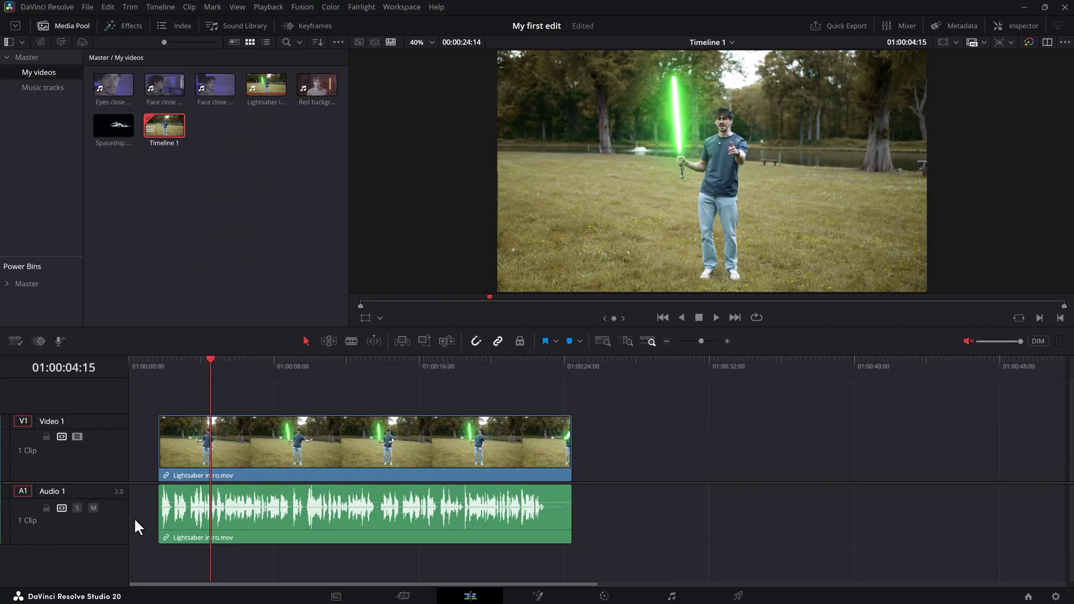
{"action": "key", "text": "space"}
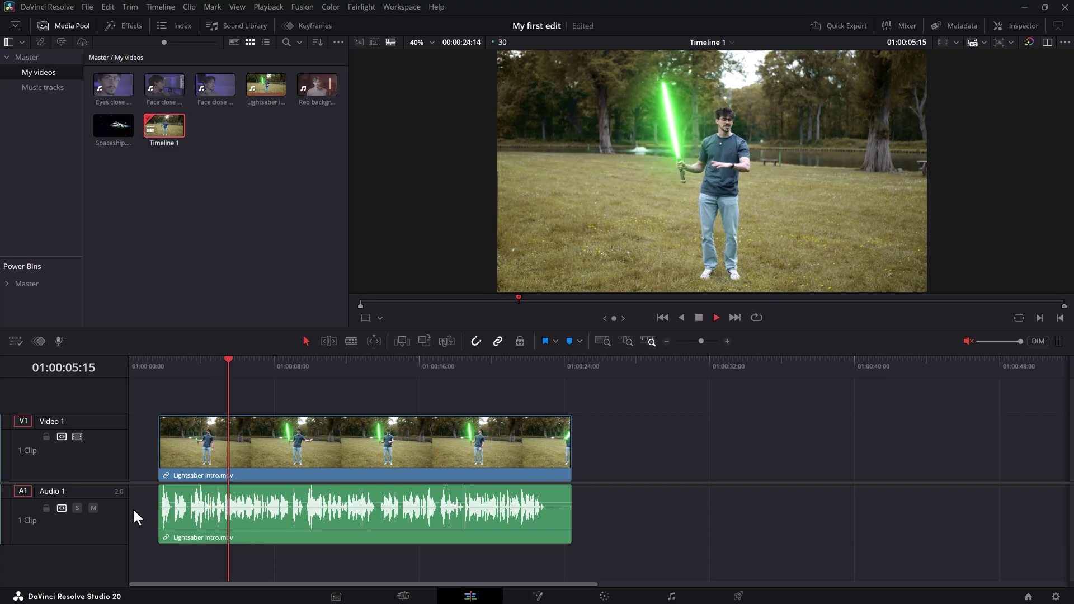
{"action": "key", "text": "space"}
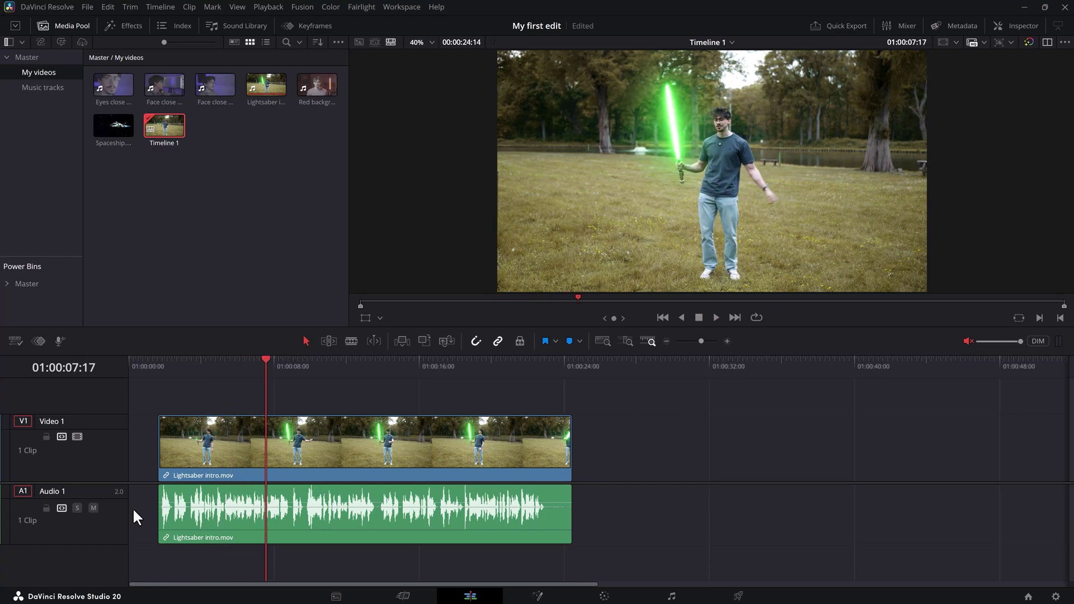
- Shift the Lightsaber intro clip slightly along the timeline, deleting it once and undoing the deletion
{"action": "mouse_move", "coordinate": [212, 460]}
{"action": "left_mouse_down"}
{"action": "mouse_move", "coordinate": [258, 460]}
{"action": "mouse_move", "coordinate": [219, 458]}
{"action": "mouse_move", "coordinate": [206, 398]}
{"action": "mouse_move", "coordinate": [209, 448]}
{"action": "left_mouse_up"}
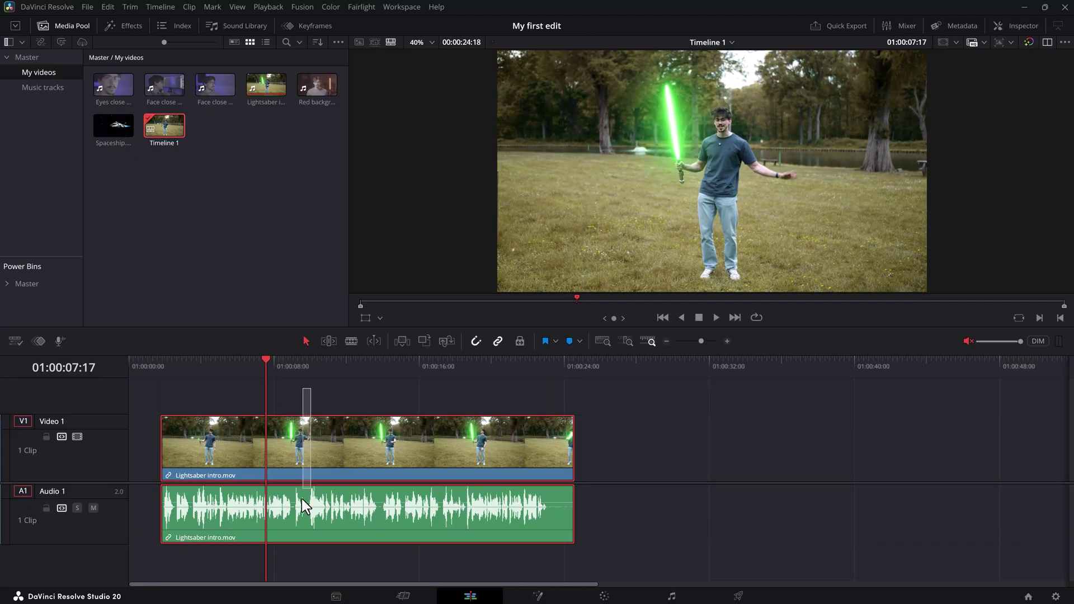
{"action": "key", "text": "Delete"}
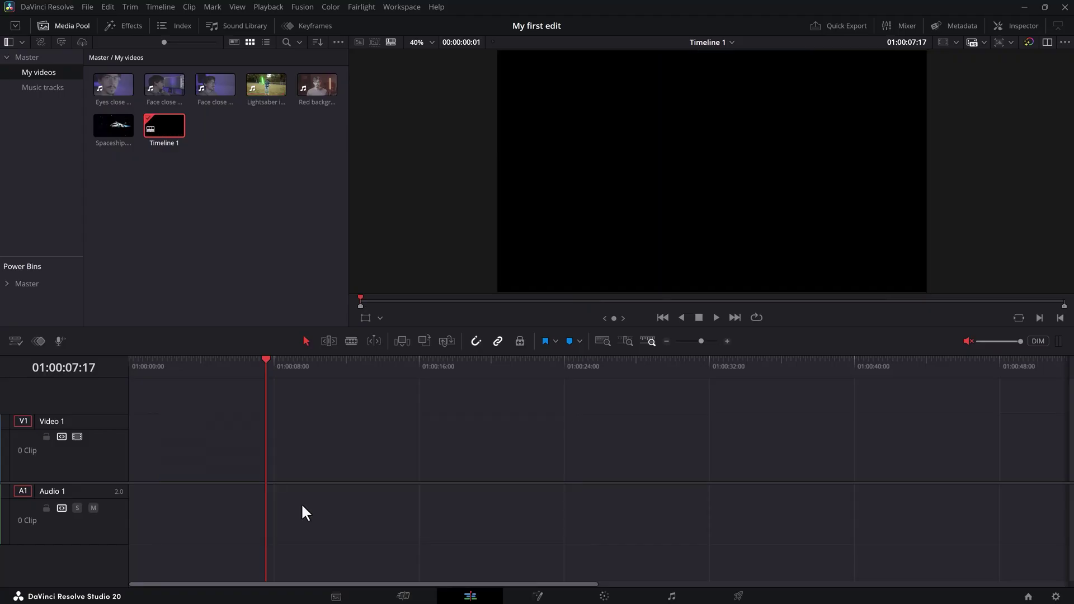
{"action": "key", "text": "ctrl+z"}
{"action": "mouse_move", "coordinate": [473, 438]}
{"action": "left_mouse_down"}
{"action": "mouse_move", "coordinate": [545, 442]}
{"action": "mouse_move", "coordinate": [455, 445]}
{"action": "mouse_move", "coordinate": [520, 446]}
{"action": "mouse_move", "coordinate": [463, 448]}
{"action": "left_mouse_up"}
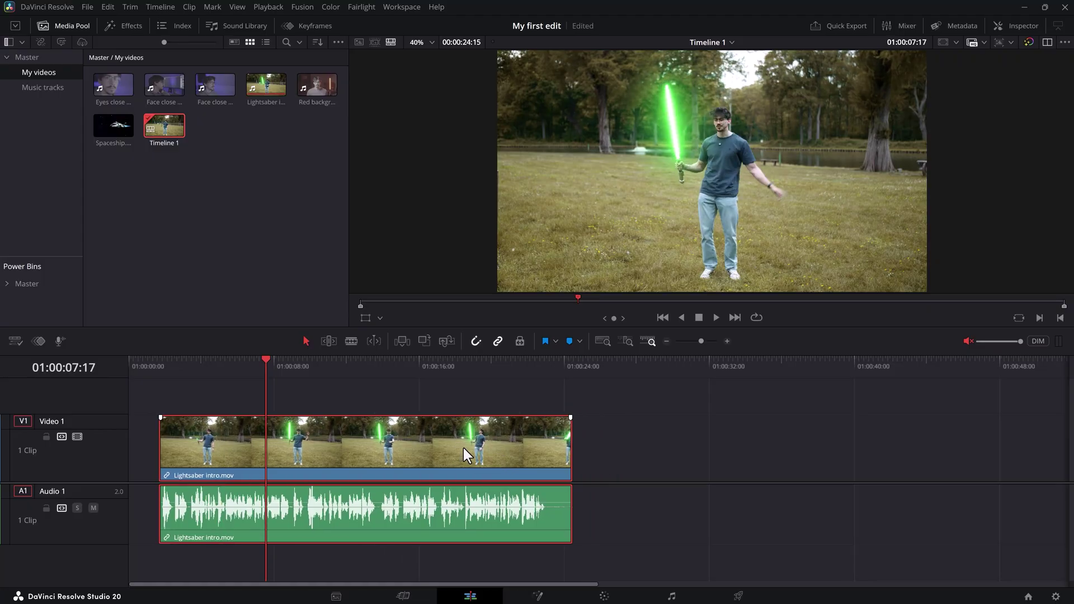
- Try deleting the whole Lightsaber intro clip and its audio part alone, undoing each deletion
{"action": "key", "text": "Delete"}
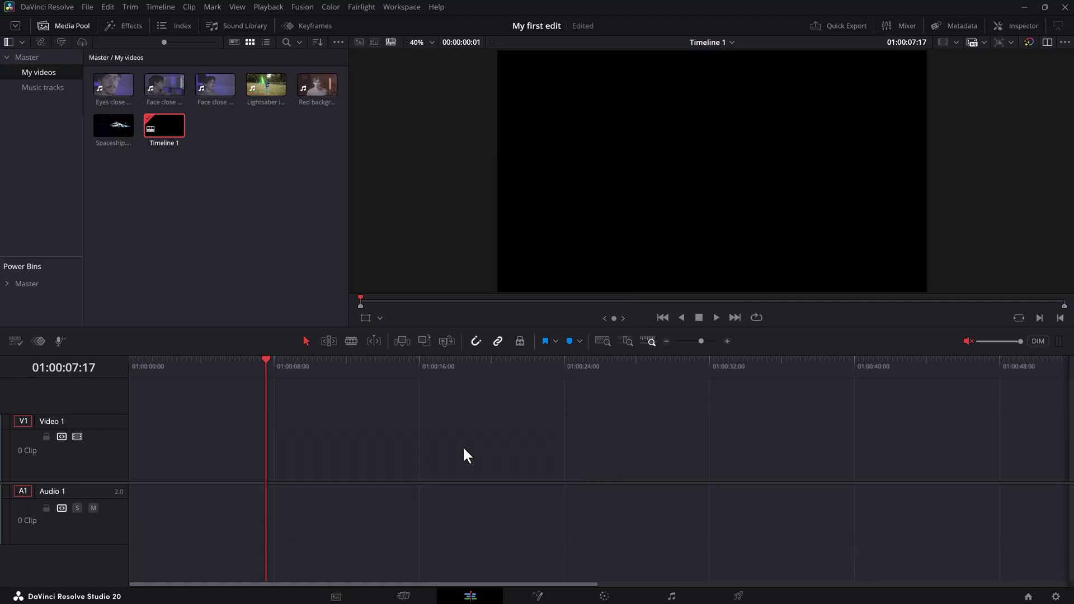
{"action": "key", "text": "ctrl+z"}
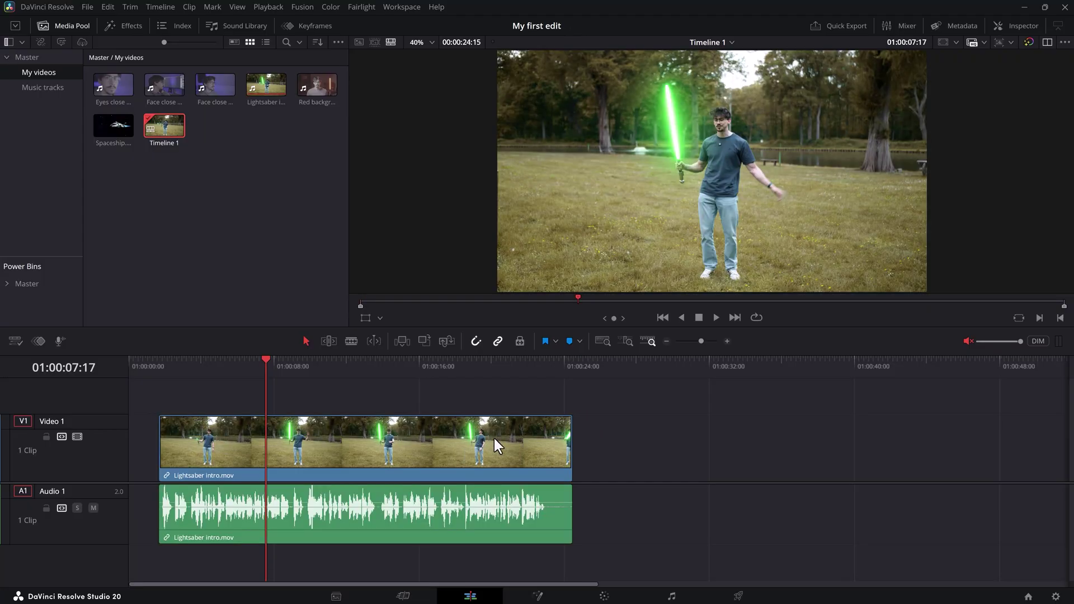
{"action": "key", "text": "alt"}
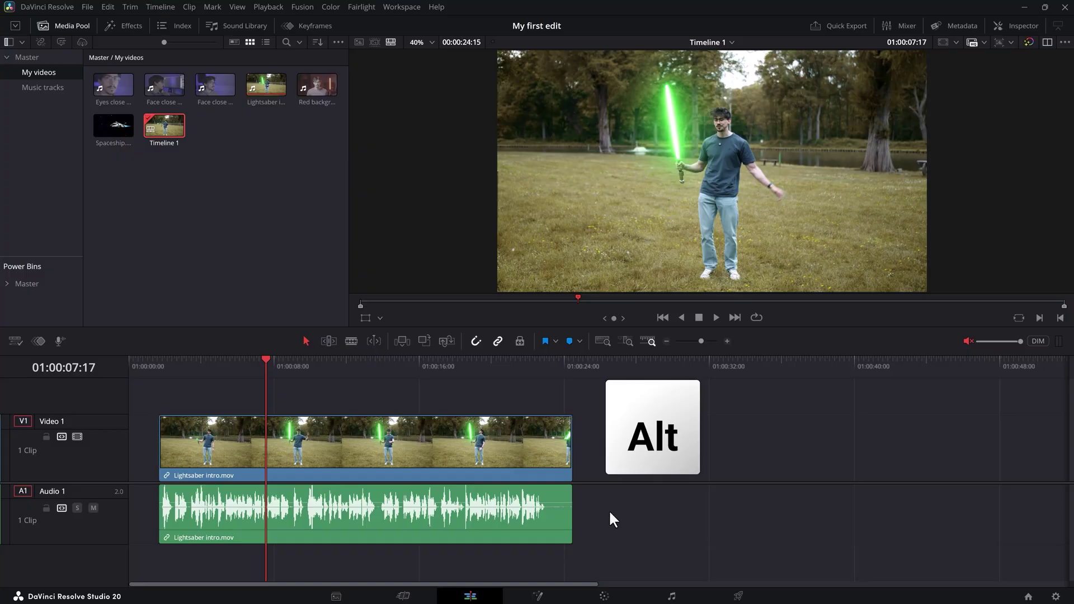
{"action": "left_click", "coordinate": [509, 514], "text": "alt"}
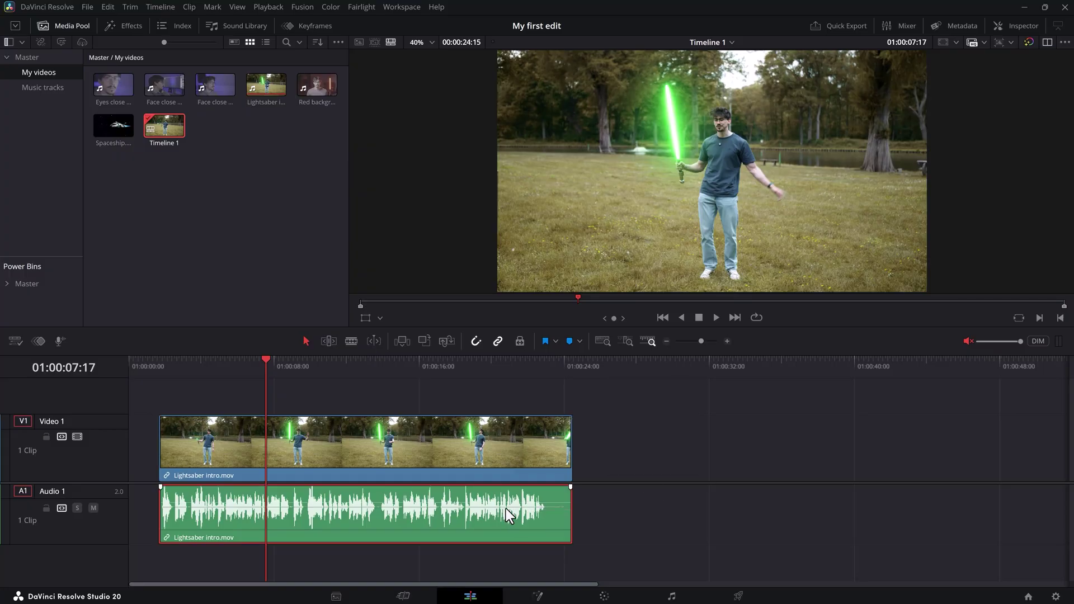
{"action": "key", "text": "Delete"}
{"action": "key", "text": "ctrl+z"}
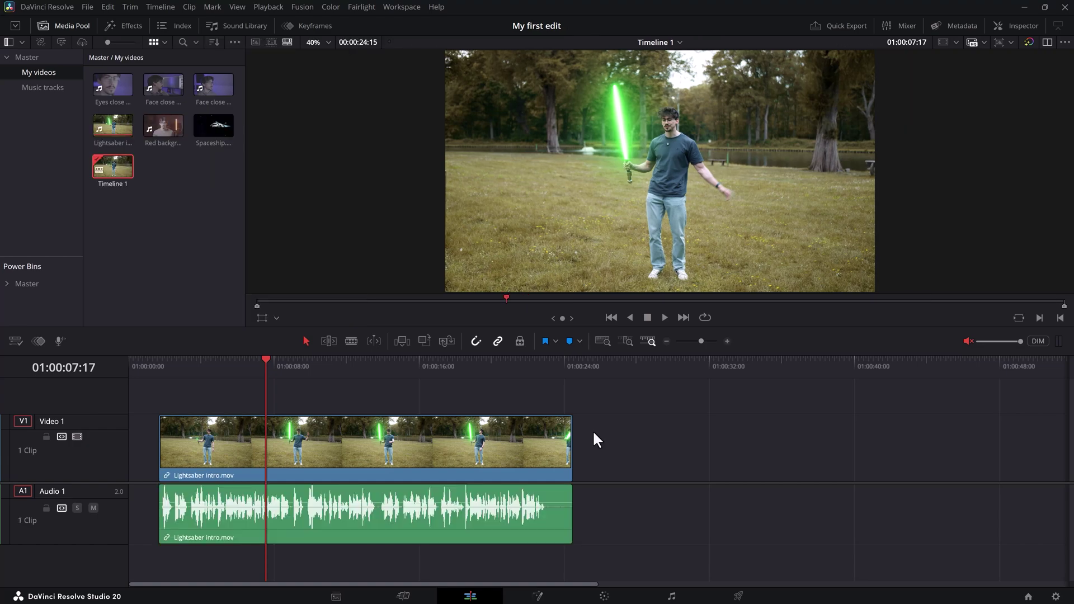
- Trim the end and the start of the Lightsaber intro clip inward on the timeline
{"action": "left_click_drag", "start_coordinate": [572, 442], "coordinate": [528, 445]}
{"action": "left_click_drag", "start_coordinate": [152, 460], "coordinate": [195, 456]}
- Split the Lightsaber intro clip near 01:00:12:00 and shift the second part to make a gap for Spaceship.mov
{"action": "left_click", "coordinate": [311, 364]}
{"action": "left_click_drag", "start_coordinate": [317, 369], "coordinate": [346, 374]}
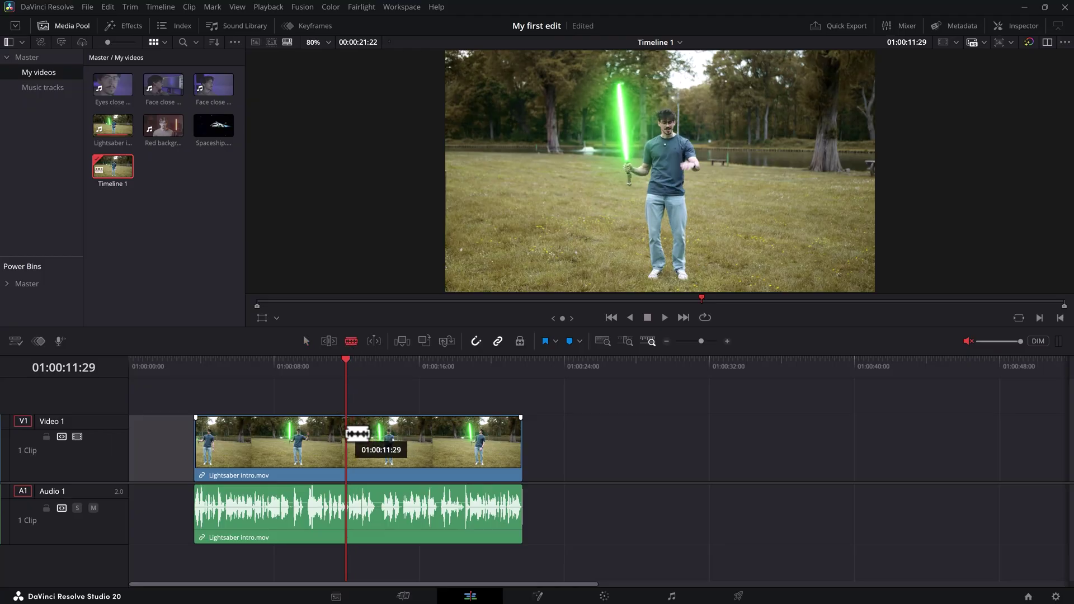
{"action": "left_click", "coordinate": [353, 436]}
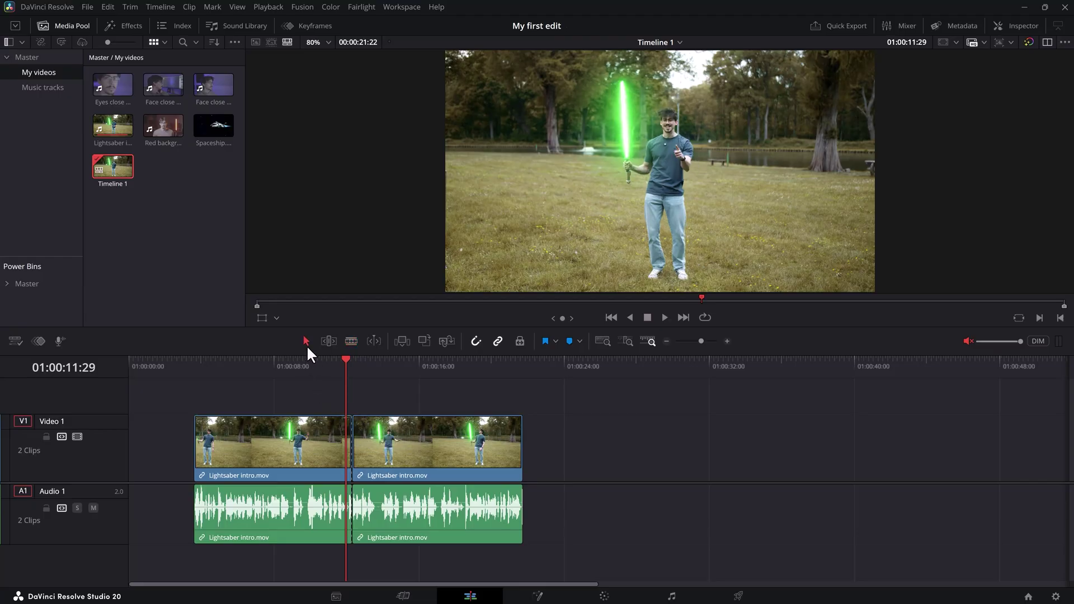
{"action": "left_click_drag", "start_coordinate": [361, 434], "coordinate": [408, 436]}
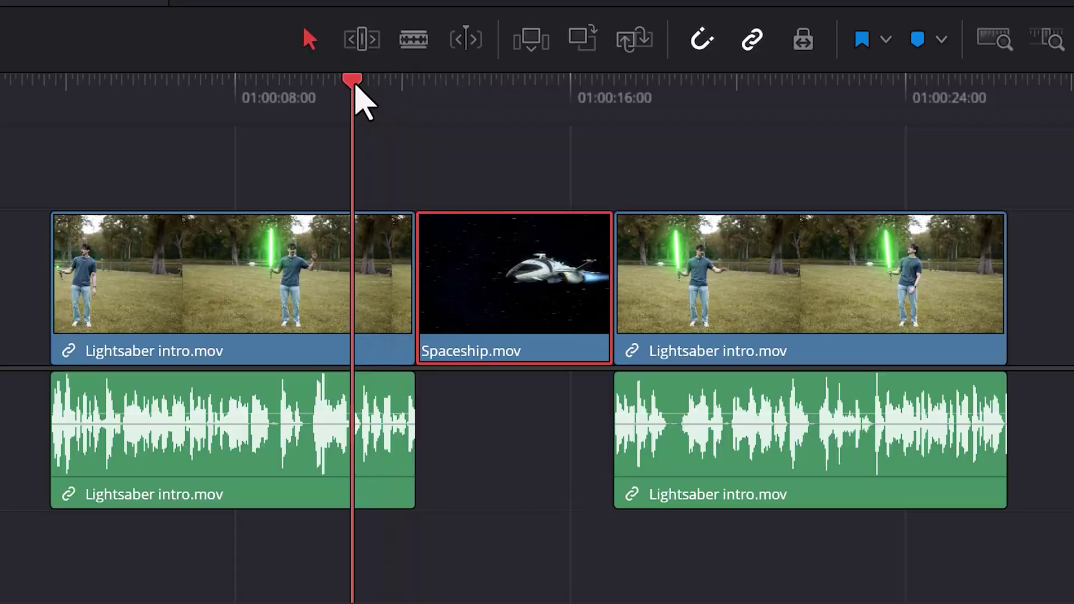
{"action": "left_click_drag", "start_coordinate": [328, 364], "coordinate": [381, 369]}
{"action": "left_click_drag", "start_coordinate": [477, 104], "coordinate": [628, 123]}
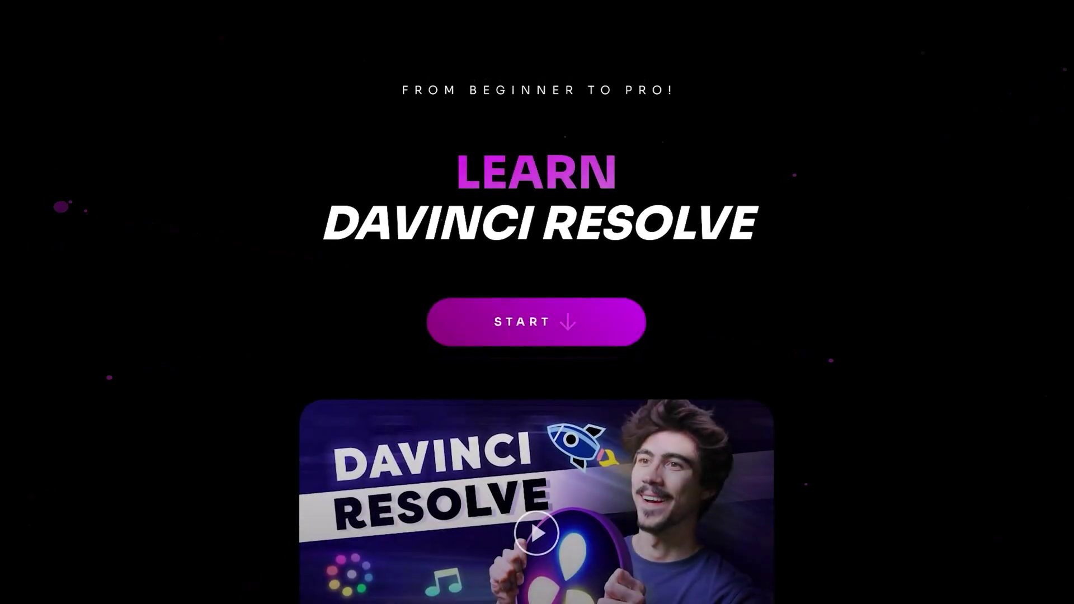
{"action": "scroll", "coordinate": [888, 407], "scroll_direction": "down", "scroll_amount": 4}
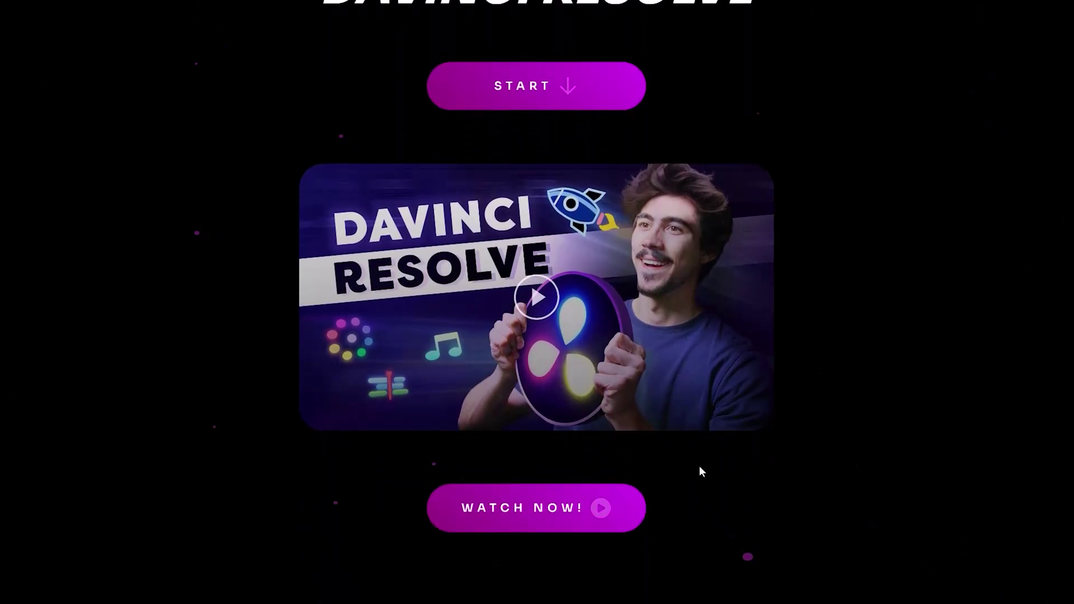
{"action": "left_click", "coordinate": [587, 507]}
{"action": "scroll", "coordinate": [538, 336], "scroll_direction": "down", "scroll_amount": 2}
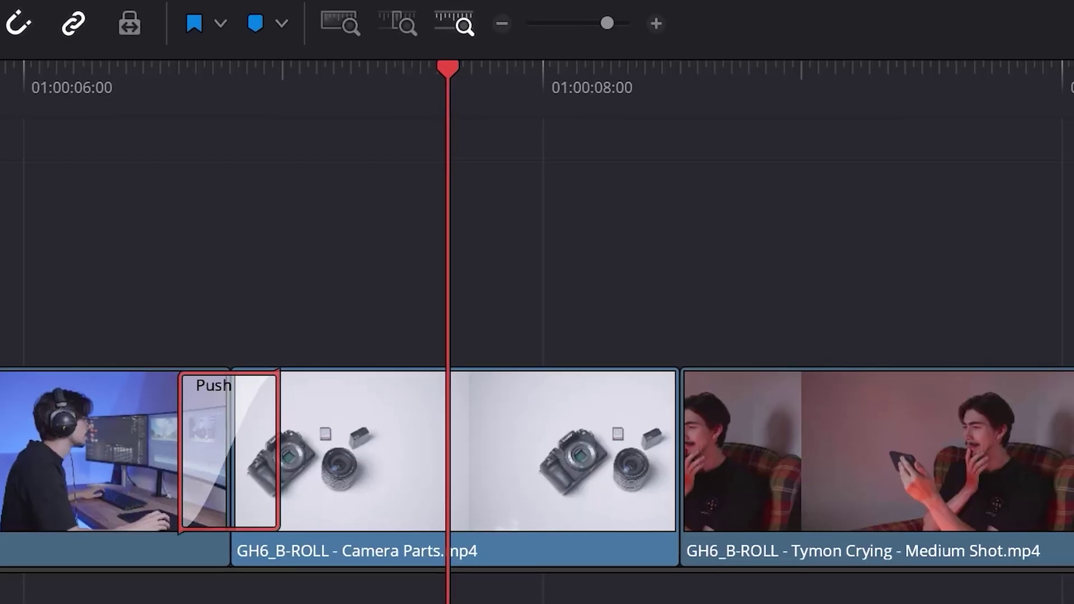
{"action": "left_click_drag", "start_coordinate": [670, 309], "coordinate": [683, 429]}
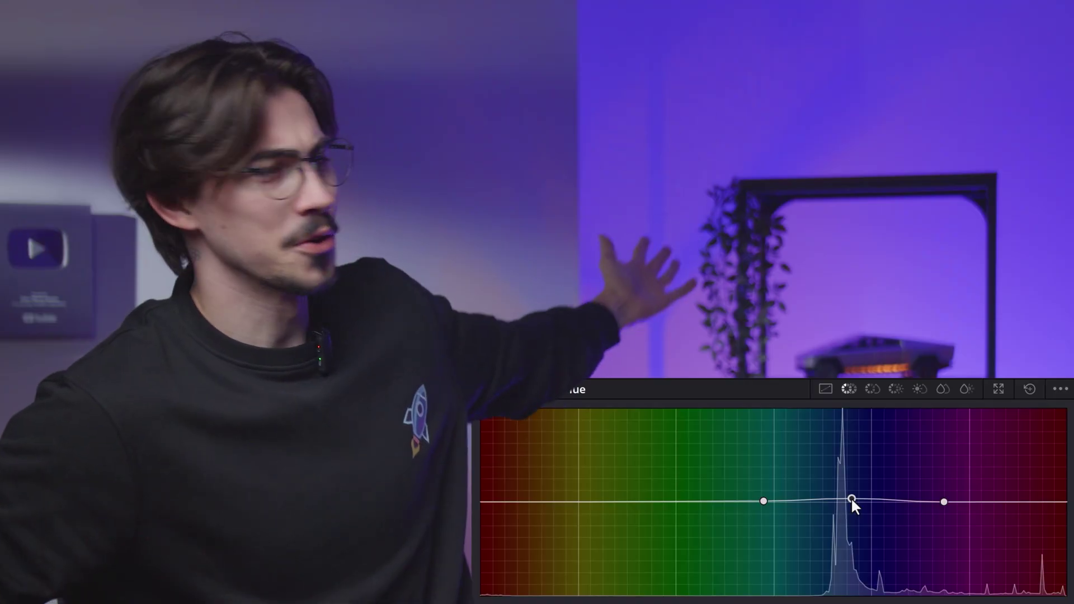
{"action": "left_click_drag", "start_coordinate": [851, 500], "coordinate": [854, 454]}
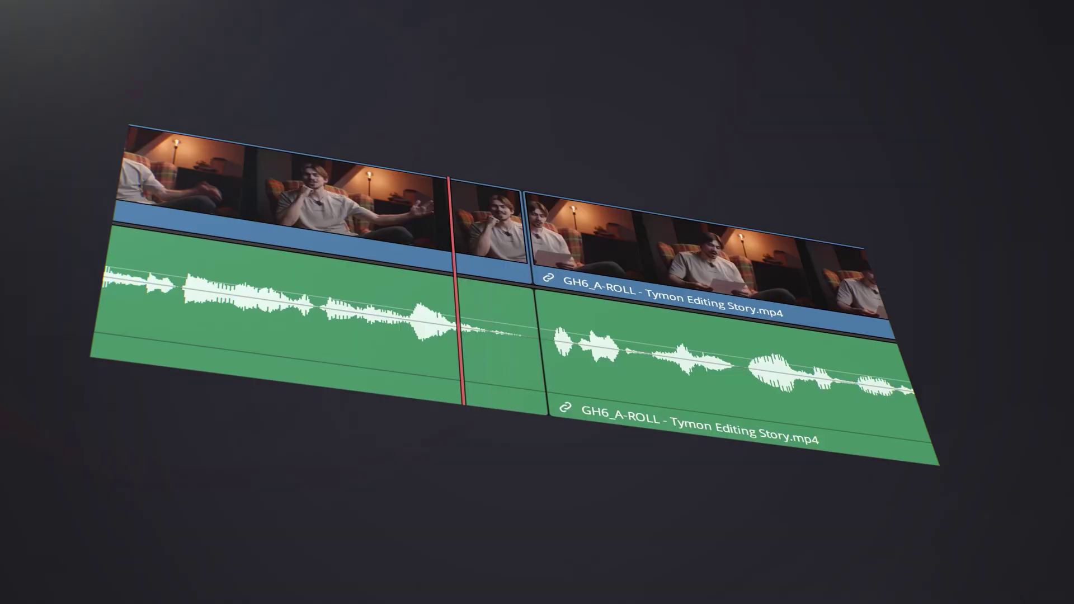
{"action": "mouse_move", "coordinate": [532, 227]}
{"action": "left_mouse_down"}
{"action": "mouse_move", "coordinate": [510, 230]}
{"action": "mouse_move", "coordinate": [520, 225]}
{"action": "left_mouse_up"}
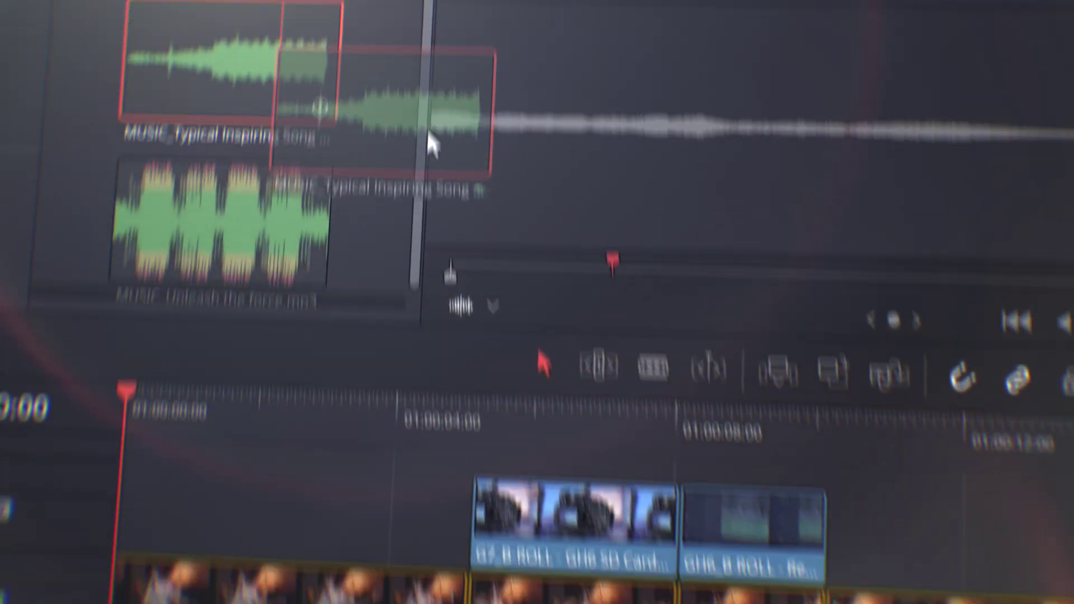
{"action": "left_click_drag", "start_coordinate": [431, 144], "coordinate": [229, 477]}
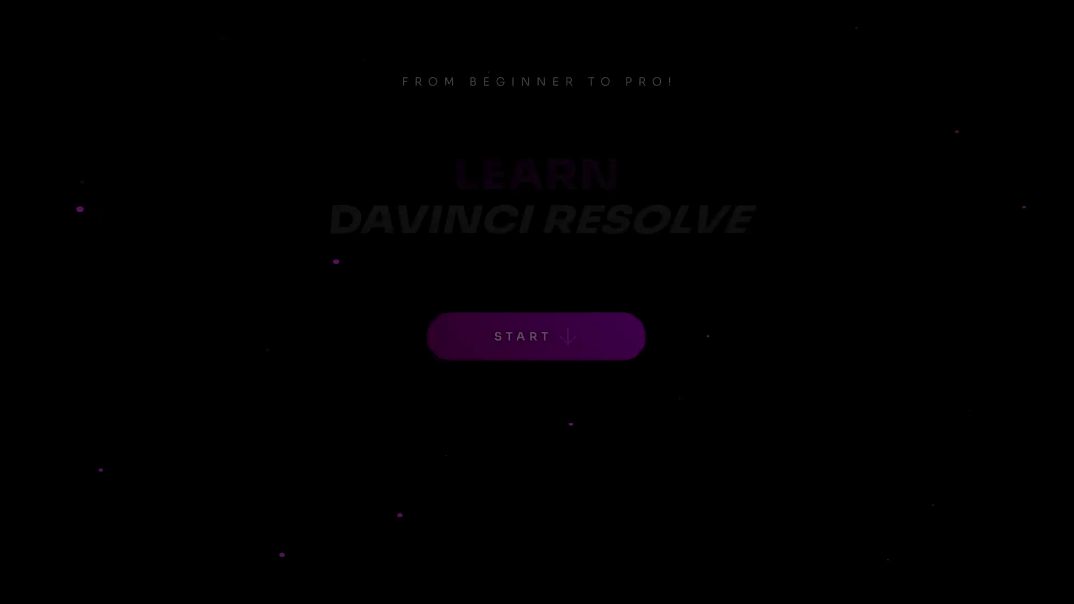
{"action": "scroll", "coordinate": [899, 403], "scroll_direction": "down", "scroll_amount": 3}
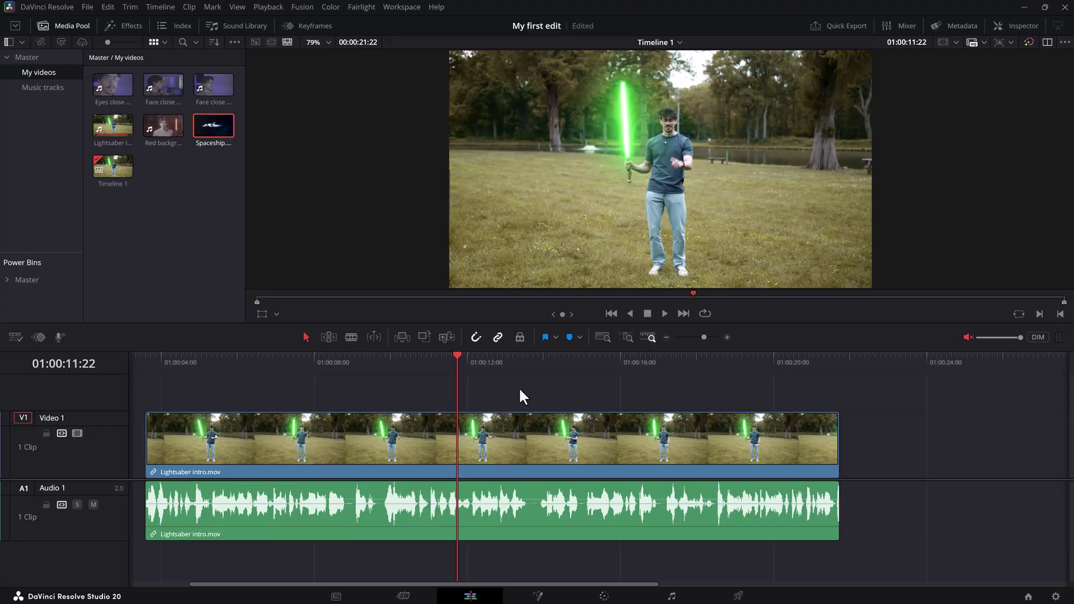
- Split the Lightsaber intro clip at 01:00:13:21 and at two more points further along the timeline
{"action": "left_click_drag", "start_coordinate": [466, 355], "coordinate": [532, 365]}
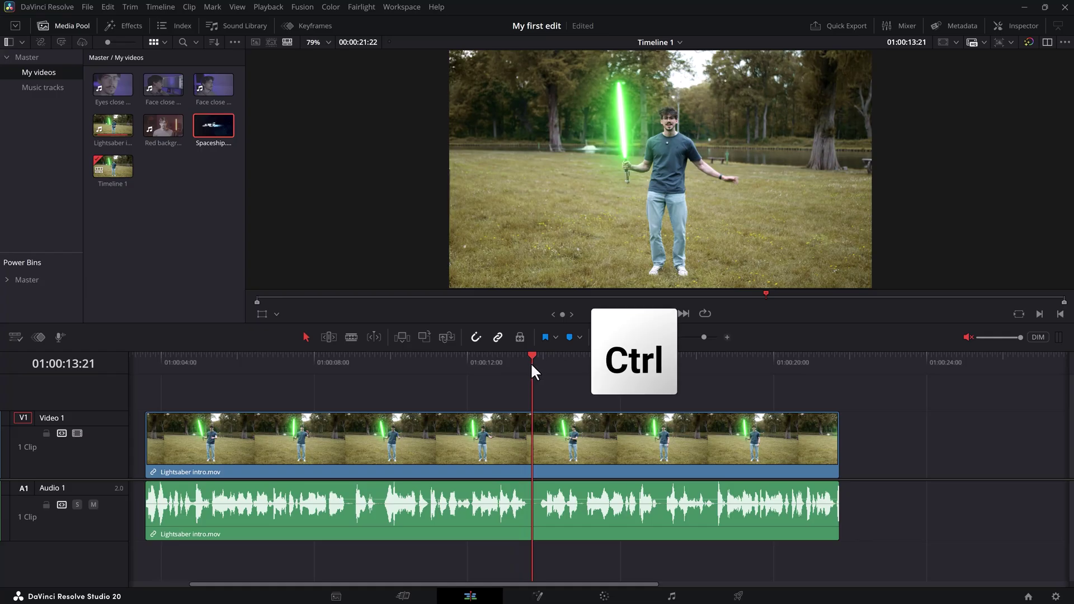
{"action": "key", "text": "ctrl+backslash"}
{"action": "left_click", "coordinate": [505, 354]}
{"action": "mouse_move", "coordinate": [504, 354]}
{"action": "left_mouse_down"}
{"action": "mouse_move", "coordinate": [551, 358]}
{"action": "mouse_move", "coordinate": [523, 358]}
{"action": "left_mouse_up"}
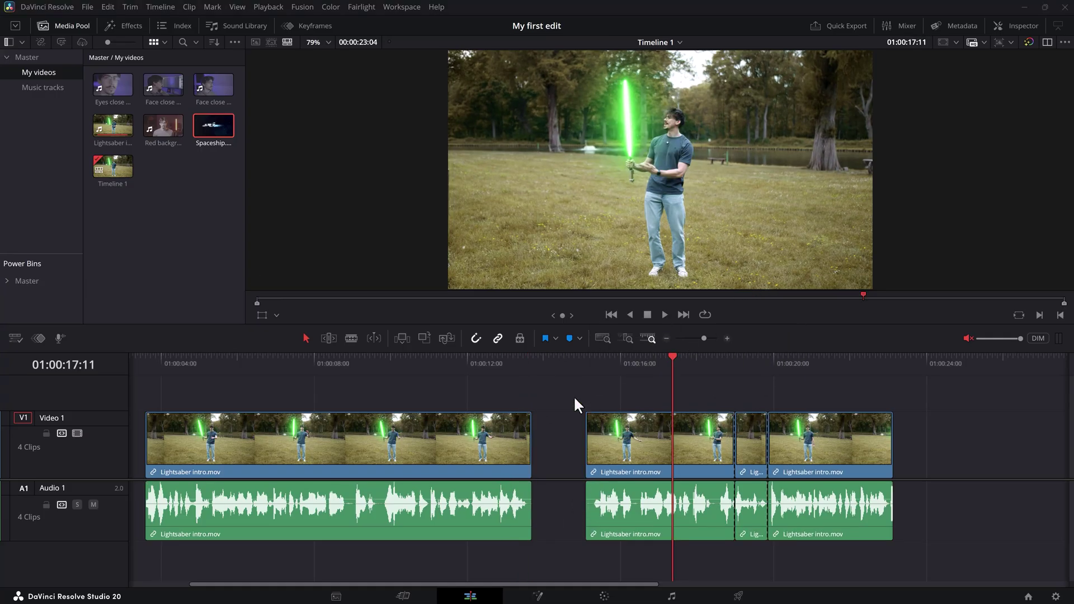
- Select the clips after the gap, undo that attempt to move them, and ripple-delete the gap behind the first Lightsaber part
{"action": "left_click_drag", "start_coordinate": [565, 507], "coordinate": [803, 447]}
{"action": "key", "text": "ctrl+z"}
{"action": "left_click", "coordinate": [570, 454]}
{"action": "key", "text": "Delete"}
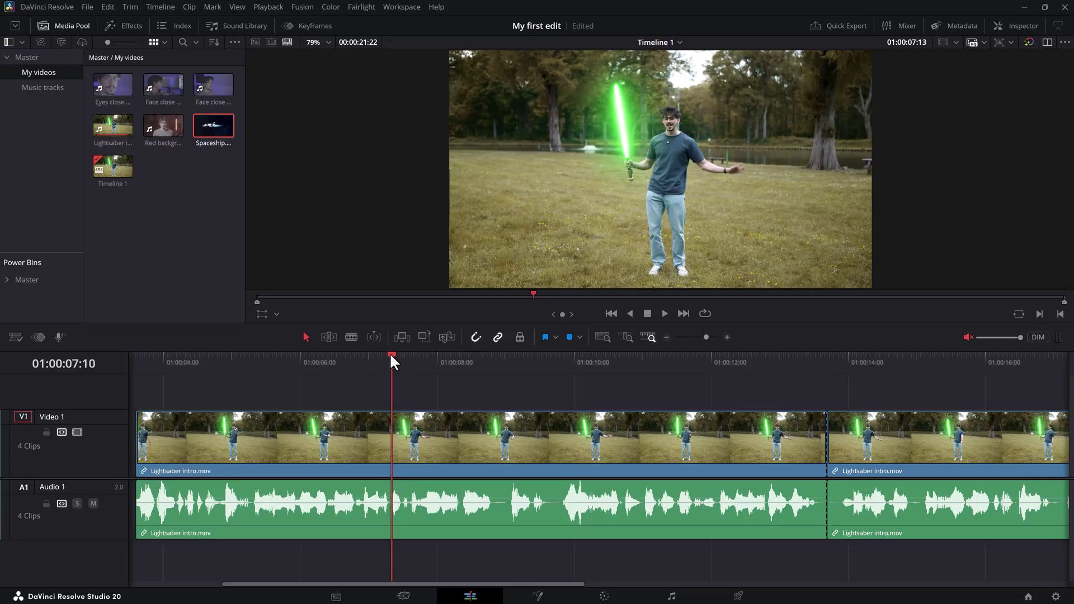
- Split the first Lightsaber part around its two silent pauses, with the last cut at 01:00:09:25
{"action": "left_click_drag", "start_coordinate": [391, 356], "coordinate": [505, 378]}
{"action": "key", "text": "ctrl+b"}
{"action": "key", "text": "ctrl+b"}
{"action": "key", "text": "ctrl+b"}
{"action": "left_click", "coordinate": [563, 384]}
{"action": "key", "text": "ctrl+b"}
- Delete the two short silent pieces cut from the first Lightsaber part and close the gaps they leave
{"action": "left_click", "coordinate": [498, 436]}
{"action": "key", "text": "BackSpace"}
{"action": "left_click", "coordinate": [551, 424]}
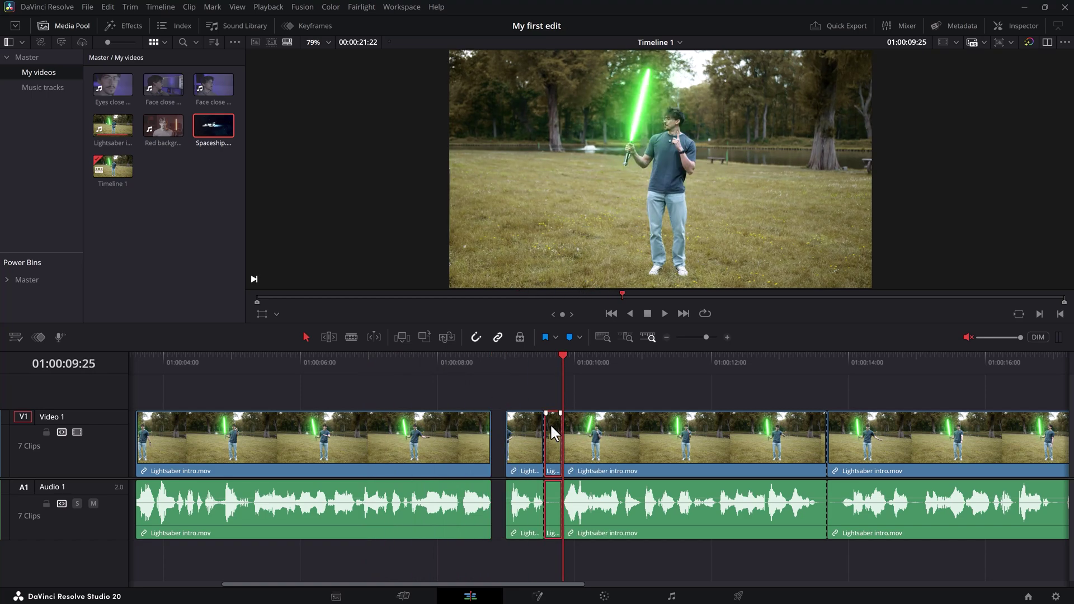
{"action": "key", "text": "BackSpace"}
{"action": "left_click", "coordinate": [498, 435]}
{"action": "key", "text": "BackSpace"}
{"action": "left_click", "coordinate": [540, 438]}
{"action": "key", "text": "BackSpace"}
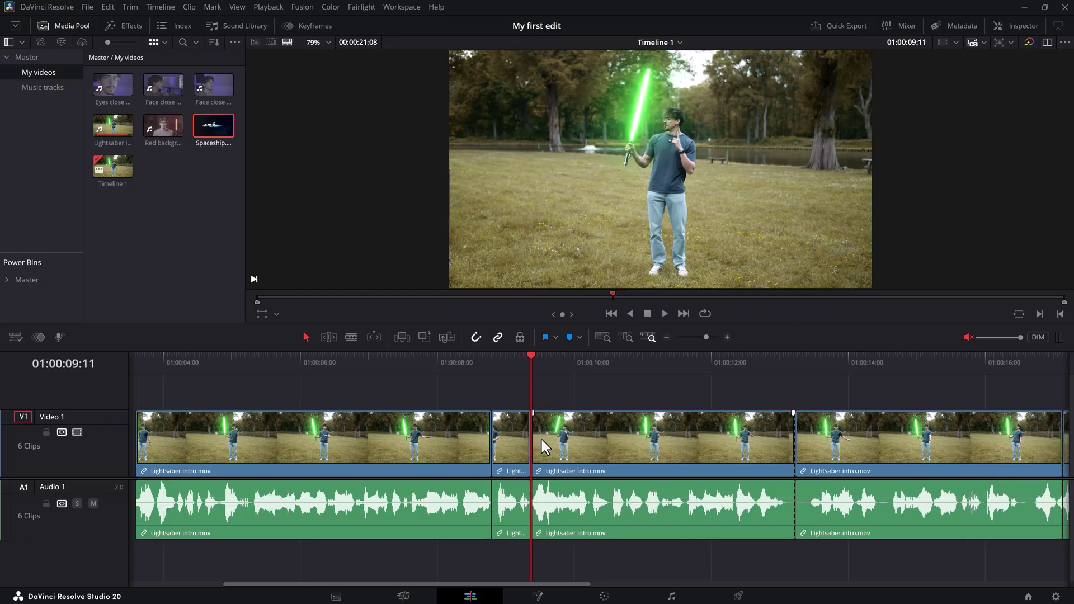
- Ripple-trim the start of the third Lightsaber clip to the playhead at 01:00:10:06 and likewise trim the start of the following clip
{"action": "mouse_move", "coordinate": [532, 359]}
{"action": "left_mouse_down"}
{"action": "mouse_move", "coordinate": [475, 354]}
{"action": "mouse_move", "coordinate": [546, 364]}
{"action": "left_mouse_up"}
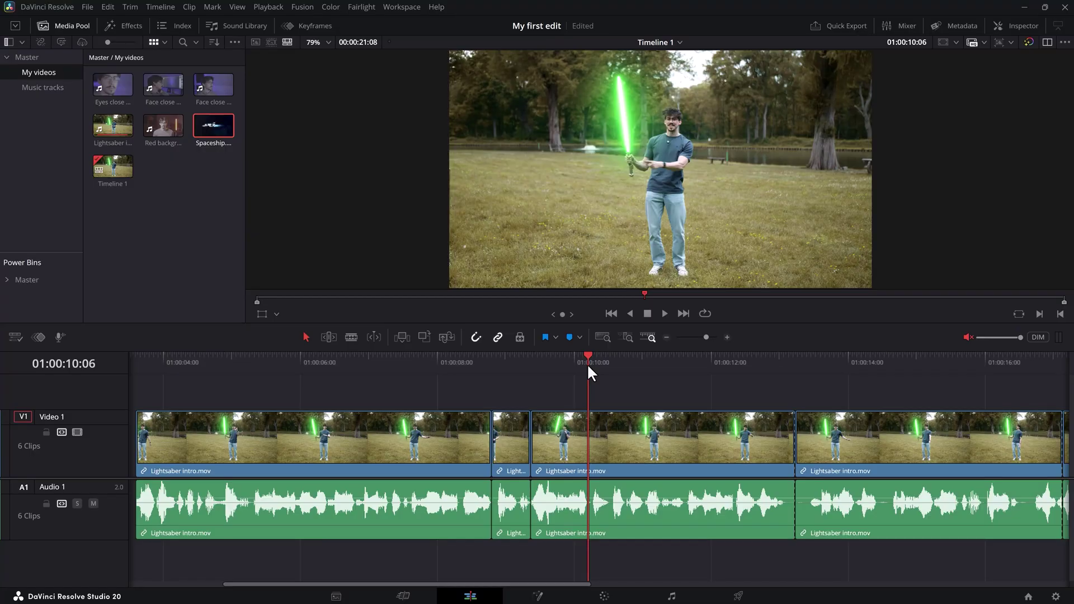
{"action": "left_click", "coordinate": [534, 506]}
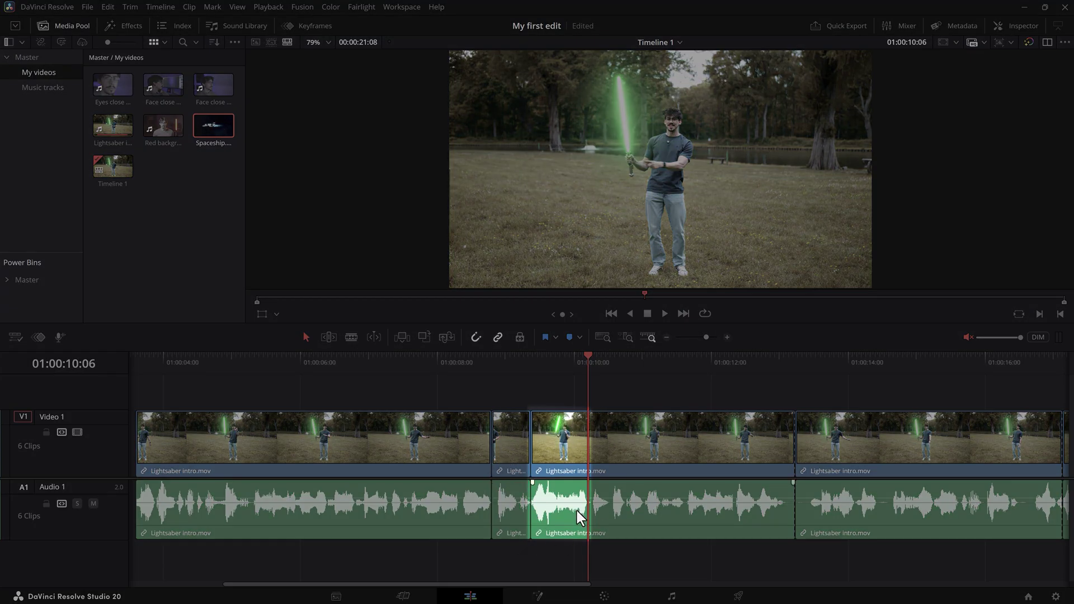
{"action": "left_click", "coordinate": [618, 392]}
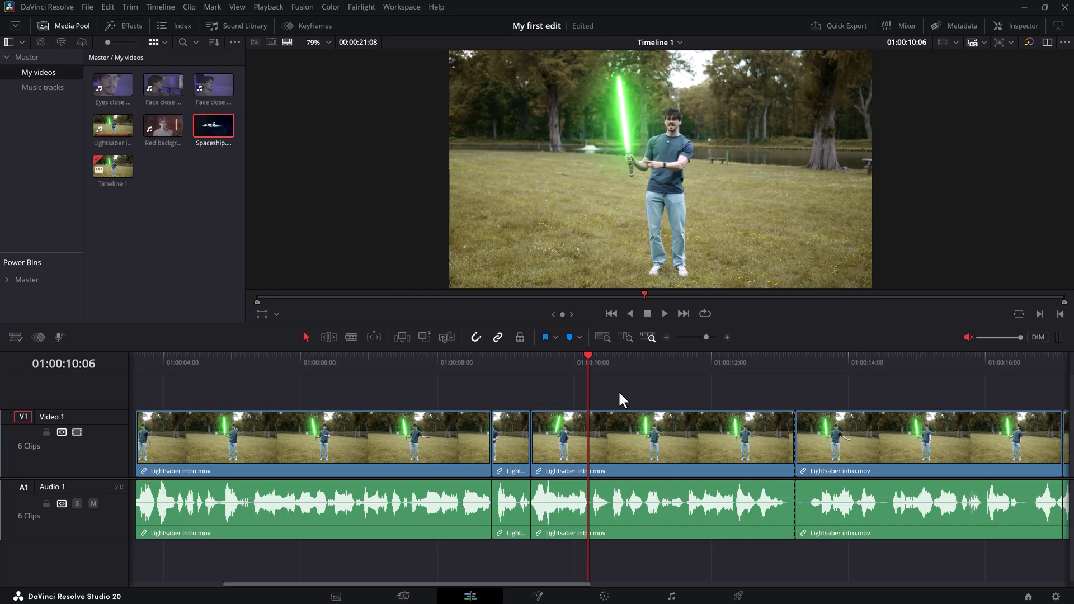
{"action": "key", "text": "ctrl+shift+bracketleft"}
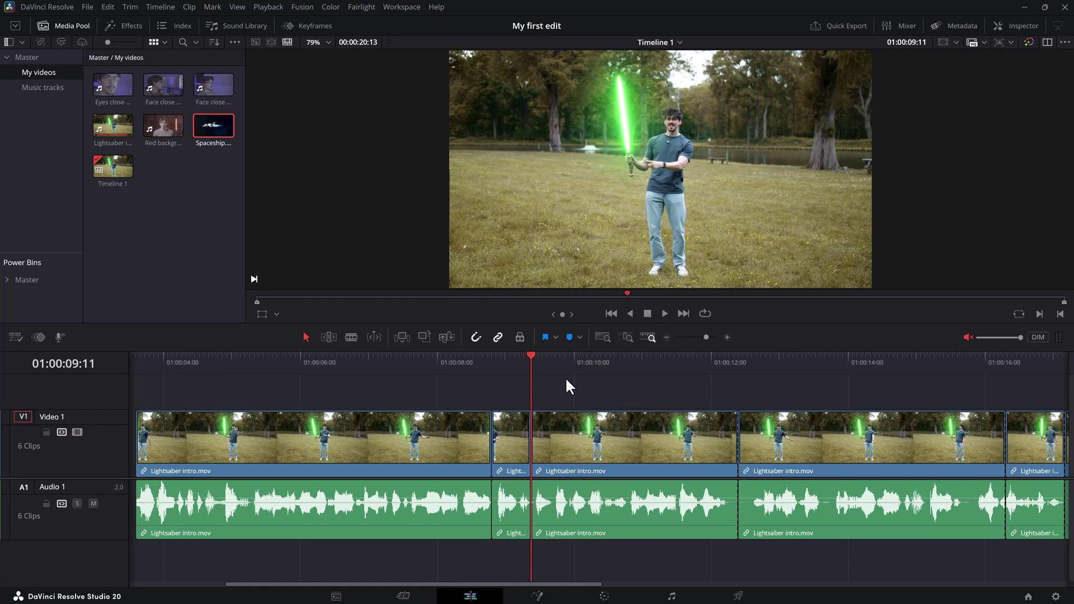
{"action": "left_click_drag", "start_coordinate": [531, 357], "coordinate": [761, 369]}
{"action": "key", "text": "shift+bracketleft"}
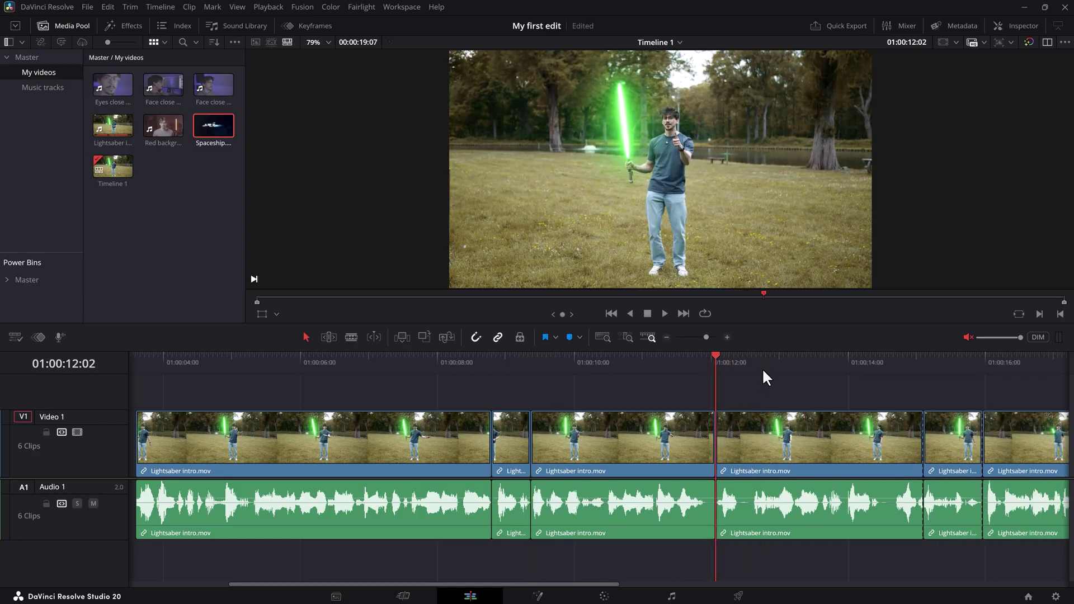
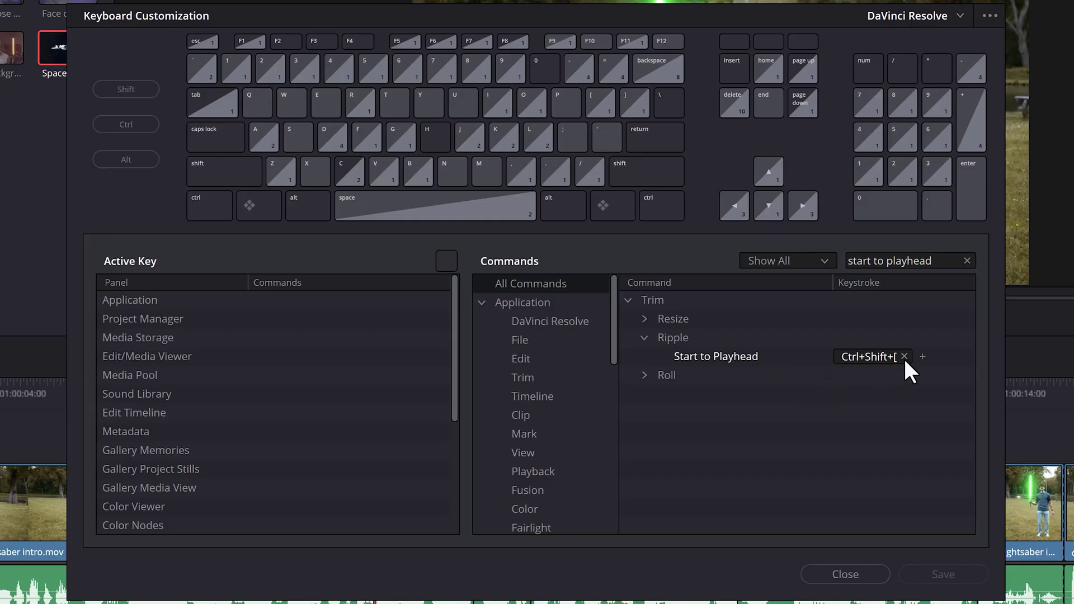
- Assign Q to the Ripple Start to Playhead command and remove Q from Source/Timeline Viewer
{"action": "left_click", "coordinate": [904, 356]}
{"action": "key", "text": "q"}
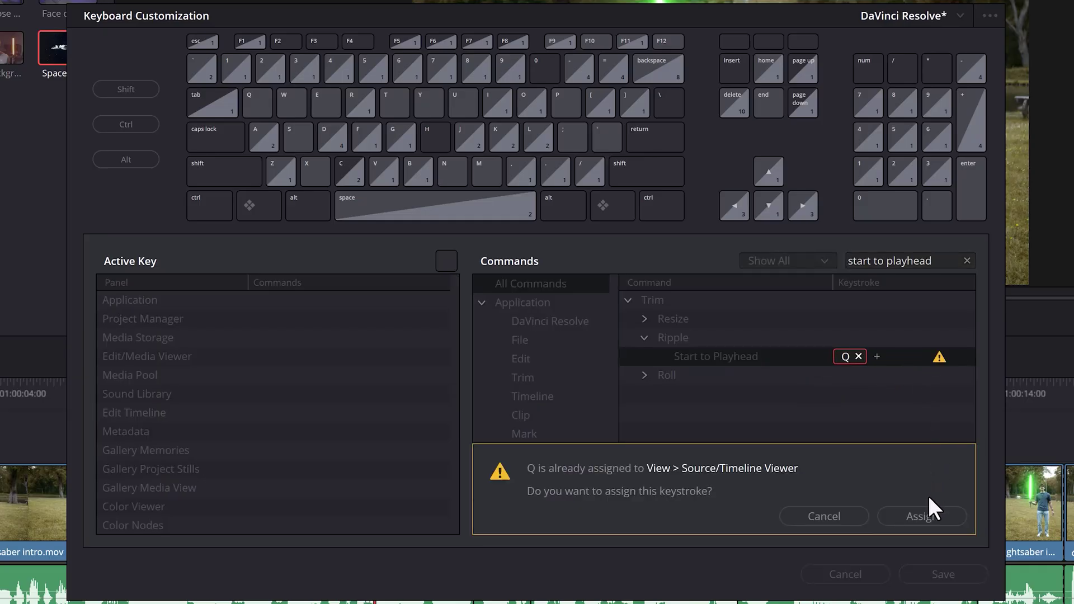
{"action": "left_click", "coordinate": [926, 515]}
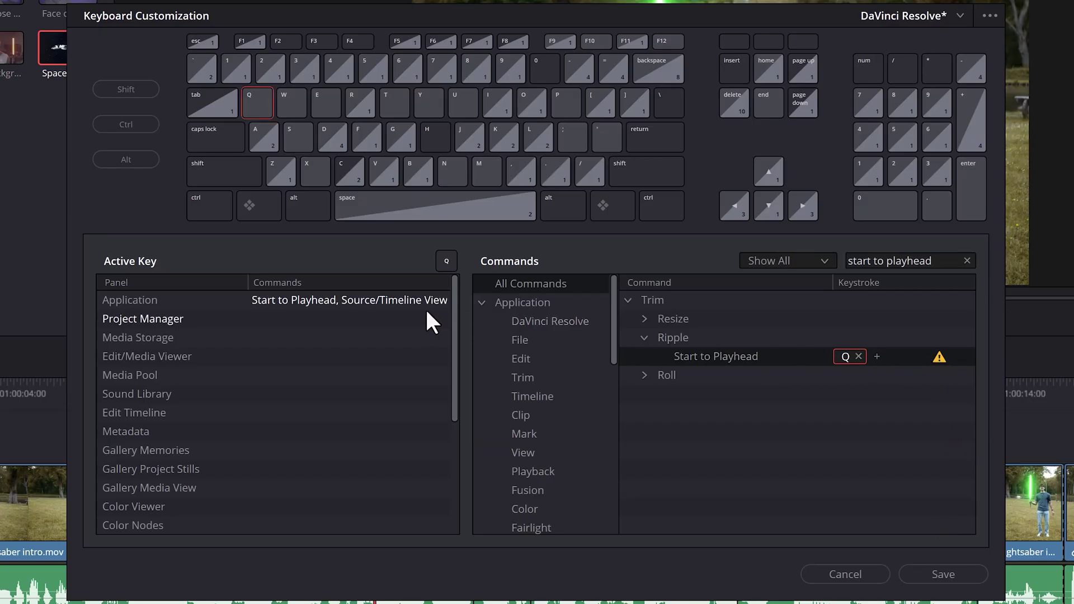
{"action": "left_click", "coordinate": [390, 307]}
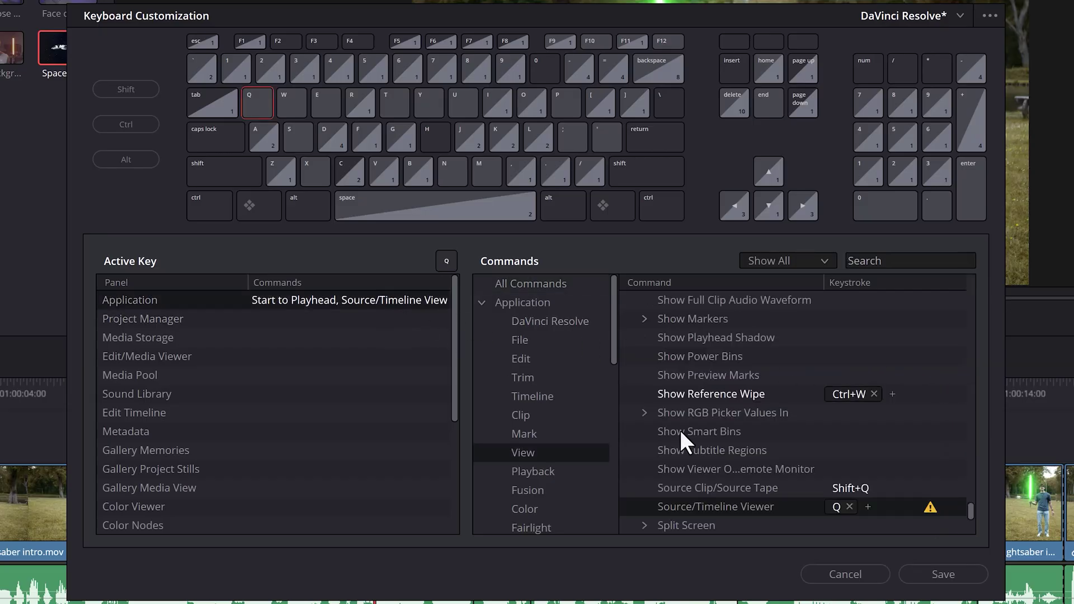
{"action": "left_click", "coordinate": [850, 506]}
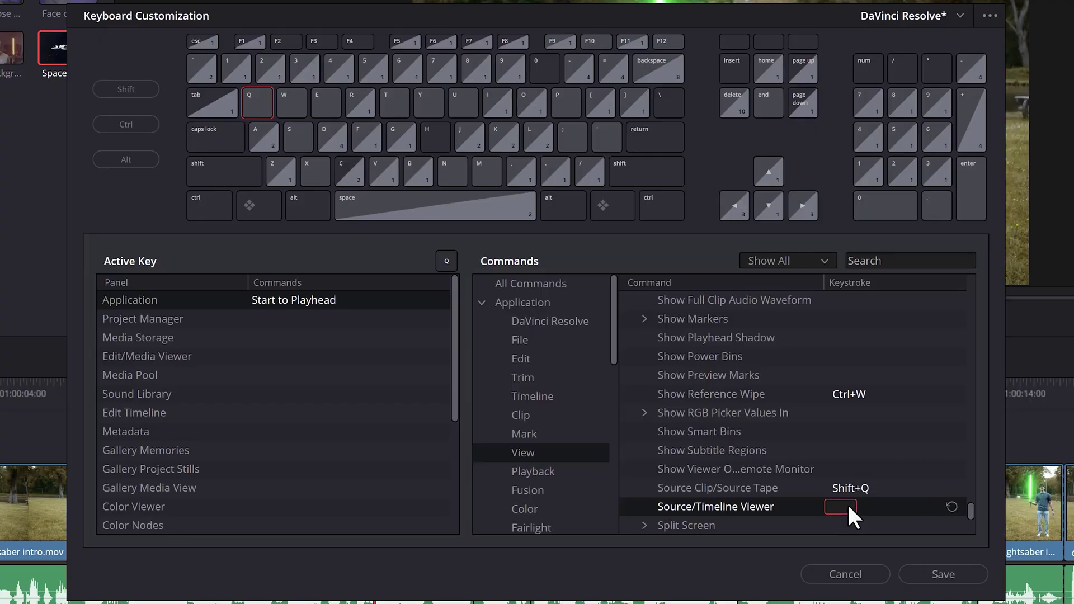
- Find the Ripple End to Playhead command and replace its Ctrl+Shift+] shortcut with X
{"action": "left_click", "coordinate": [902, 261]}
{"action": "type", "text": "end to playhead"}
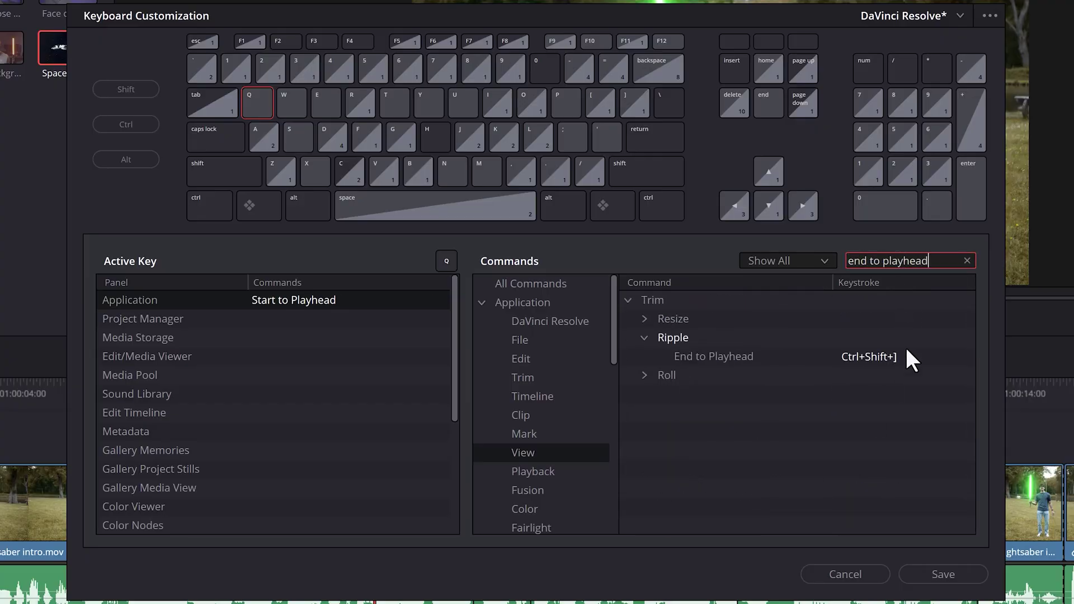
{"action": "left_click", "coordinate": [904, 356]}
{"action": "left_click", "coordinate": [904, 355]}
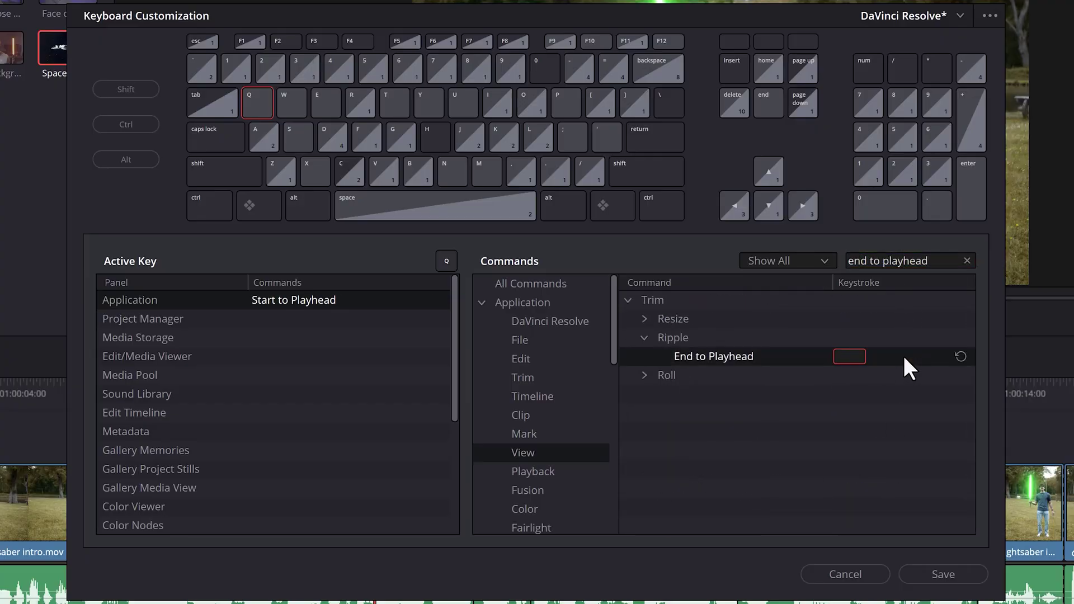
{"action": "key", "text": "x"}
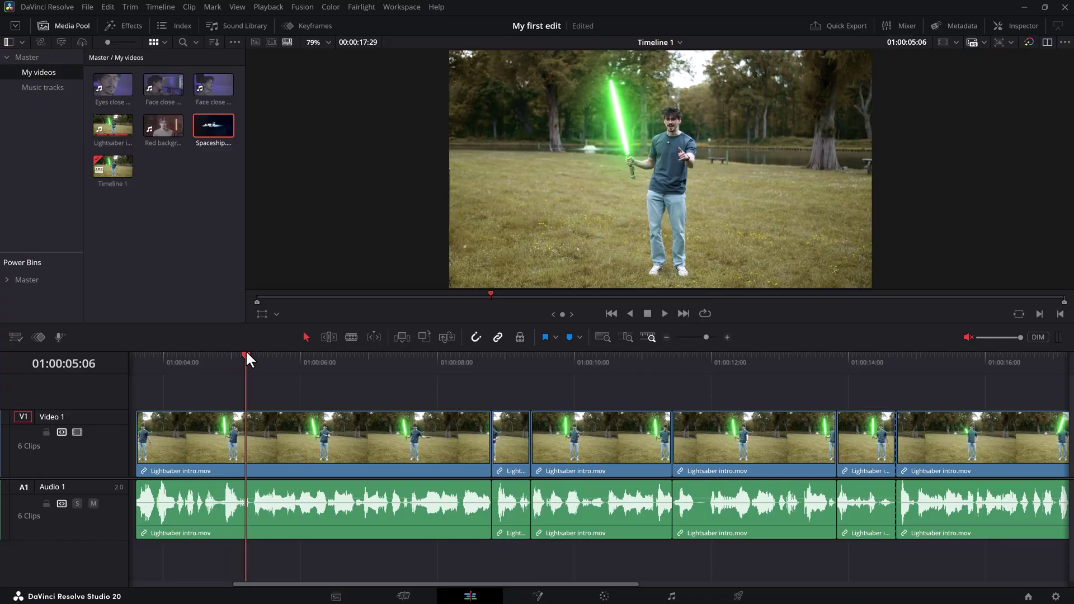
- Split the first Lightsaber clip at 01:00:05:07
{"action": "left_click", "coordinate": [248, 356]}
{"action": "key", "text": "c"}
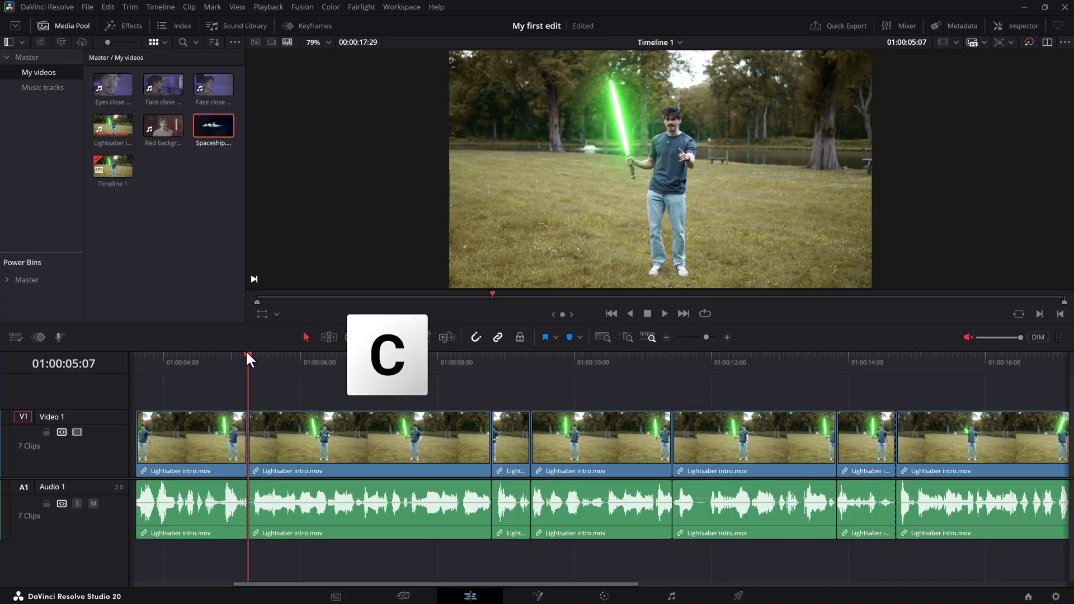
- Ripple-trim the start and the end of the Lightsaber clip that begins at 01:00:05:07
{"action": "left_click_drag", "start_coordinate": [249, 354], "coordinate": [327, 354]}
{"action": "key", "text": "q"}
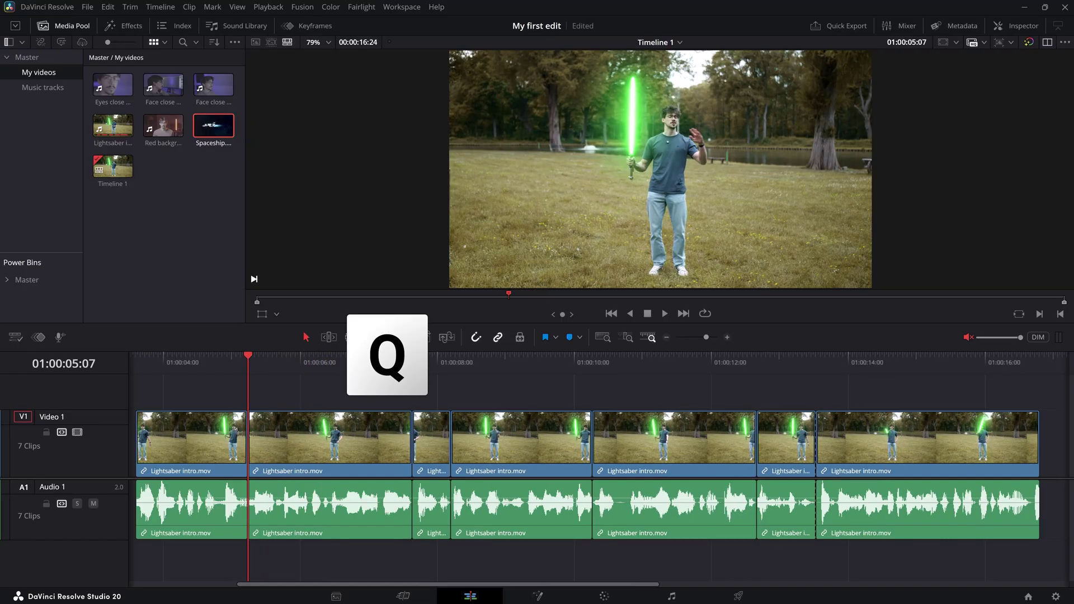
{"action": "left_click_drag", "start_coordinate": [263, 365], "coordinate": [314, 362]}
{"action": "key", "text": "x"}
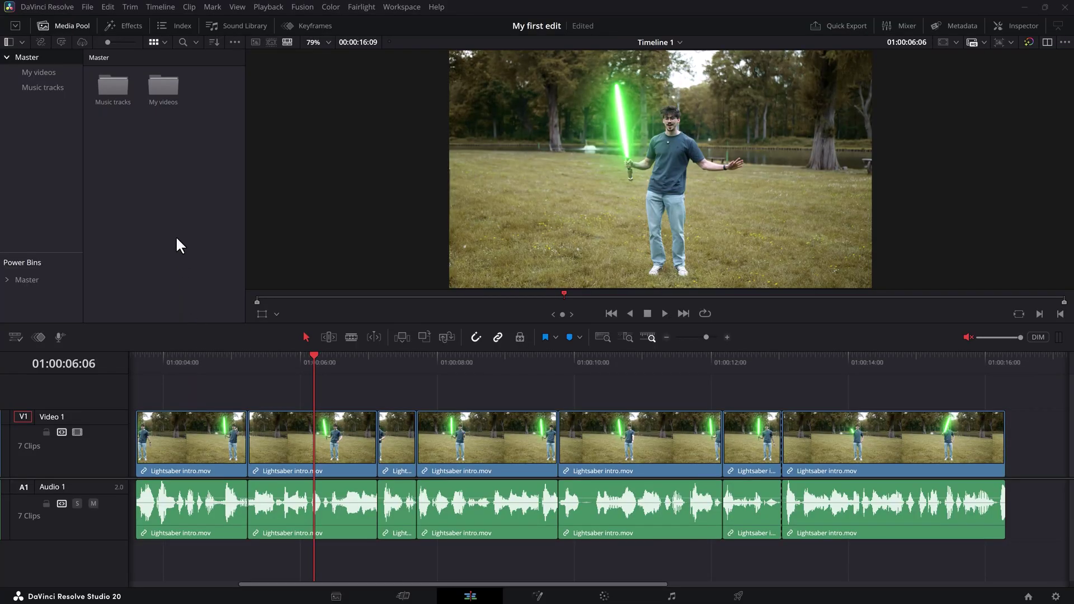
- Create a new empty timeline named Practice editing in the Master bin
{"action": "right_click", "coordinate": [175, 209]}
{"action": "mouse_move", "coordinate": [184, 212]}
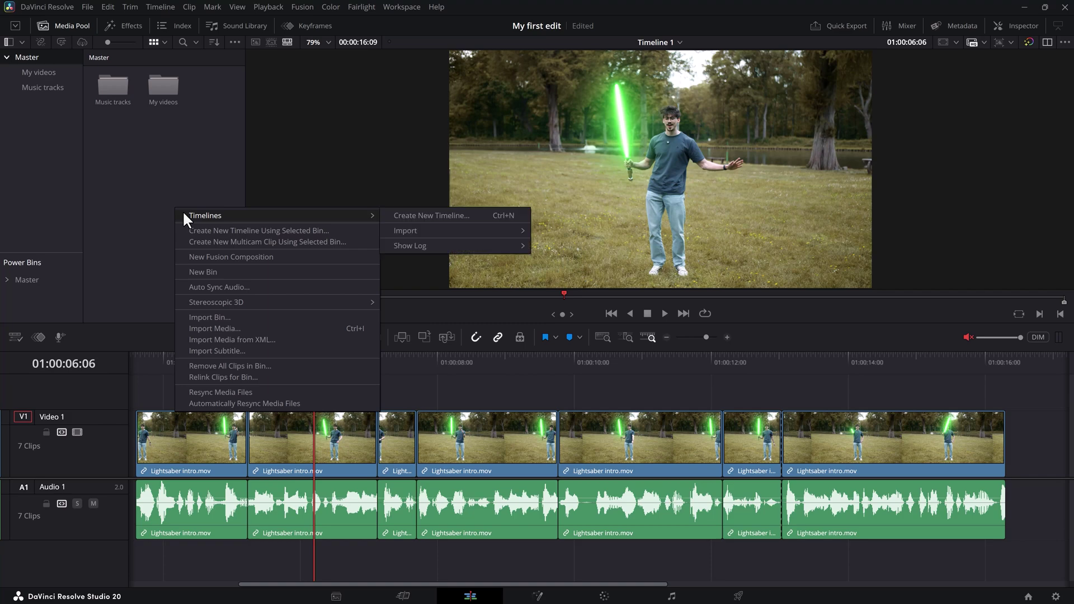
{"action": "left_click", "coordinate": [391, 216]}
{"action": "type", "text": "Pract"}
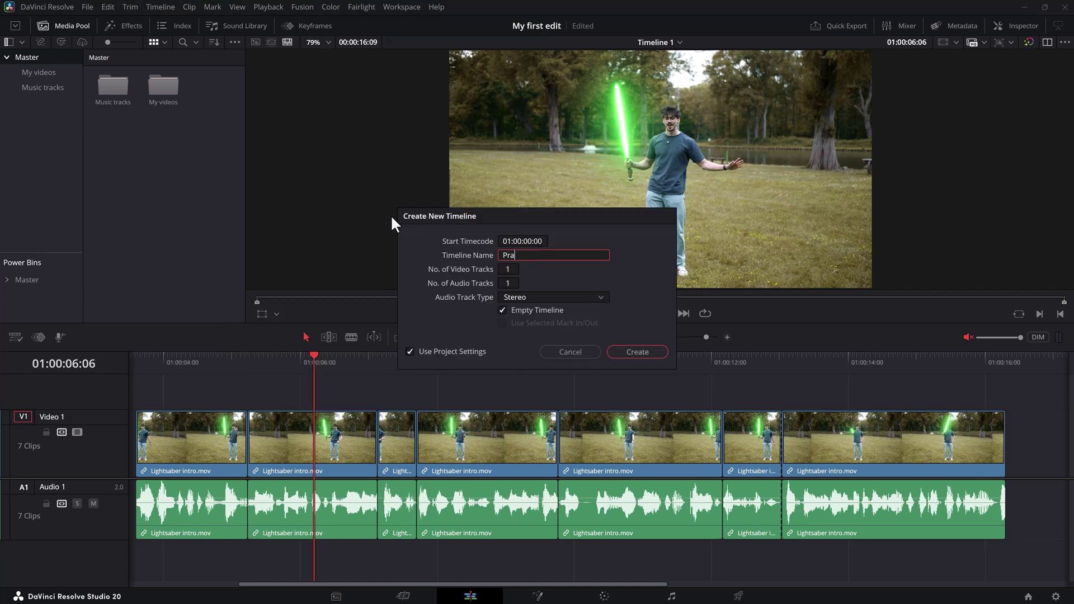
{"action": "type", "text": "ice editing"}
{"action": "left_click", "coordinate": [628, 354]}
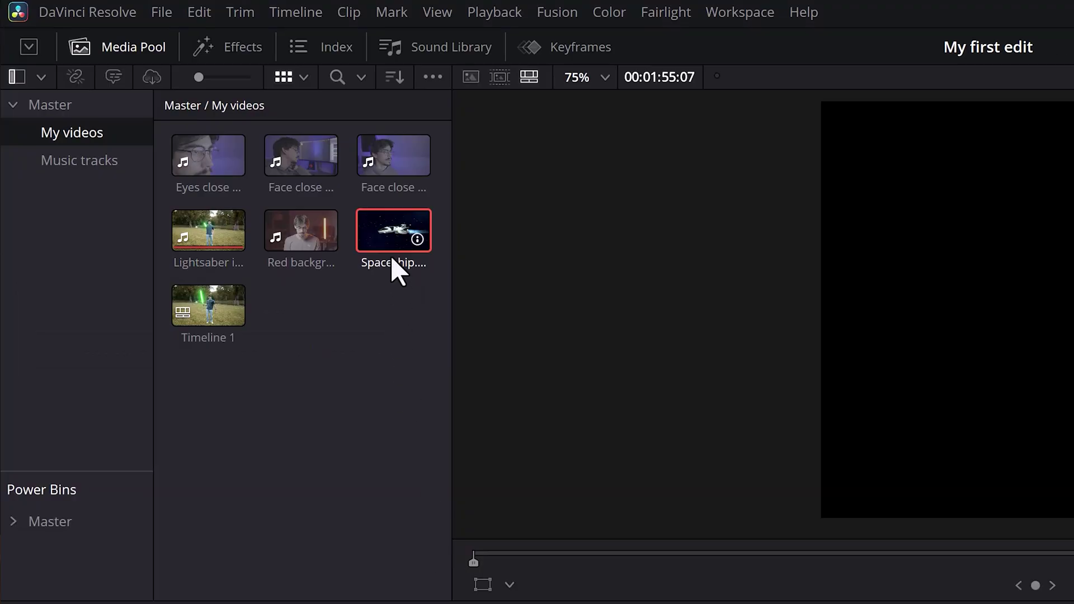
- Place the Spaceship clip on Video 2 above the middle of the Lightsaber intro clip and scrub over the overlap
{"action": "left_click_drag", "start_coordinate": [392, 259], "coordinate": [514, 492]}
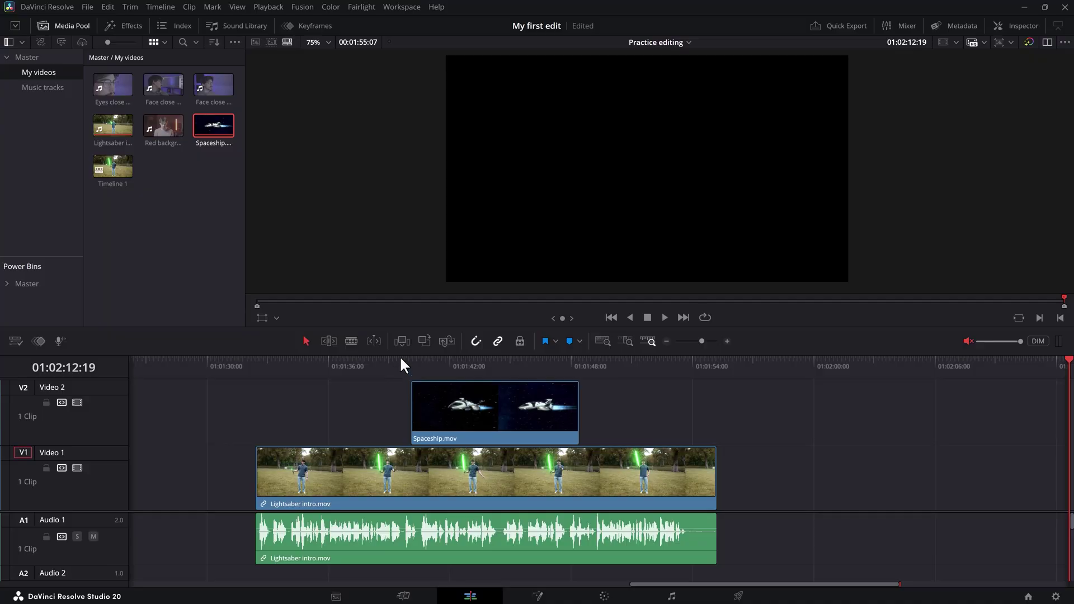
{"action": "left_click_drag", "start_coordinate": [400, 359], "coordinate": [462, 381]}
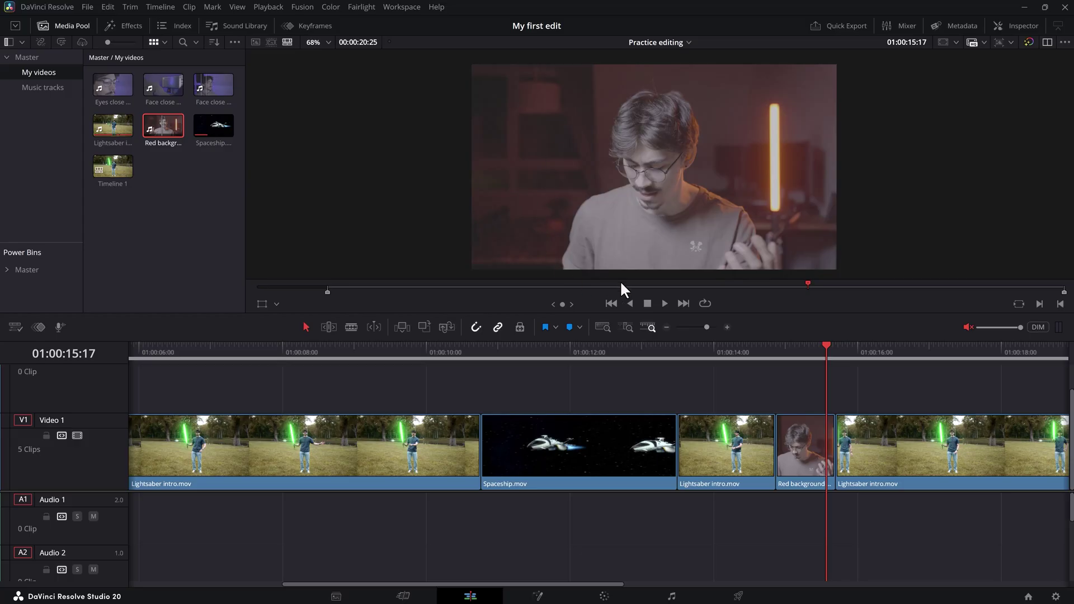
- Set the Red background clip's Position X to 26 and adjust its Zoom in the transform properties
{"action": "left_click", "coordinate": [789, 424]}
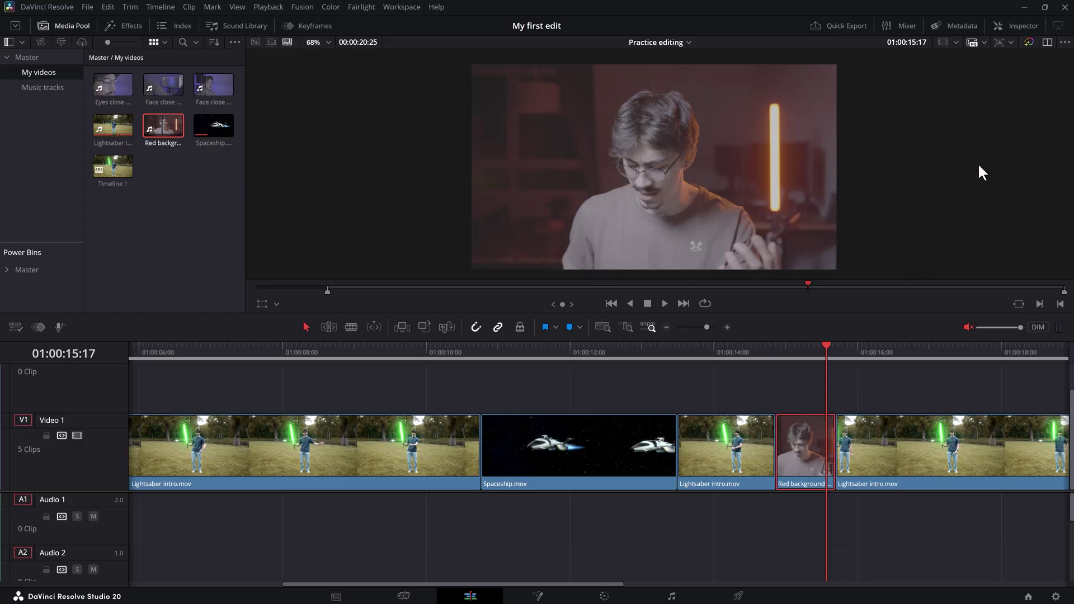
{"action": "left_click", "coordinate": [1021, 25]}
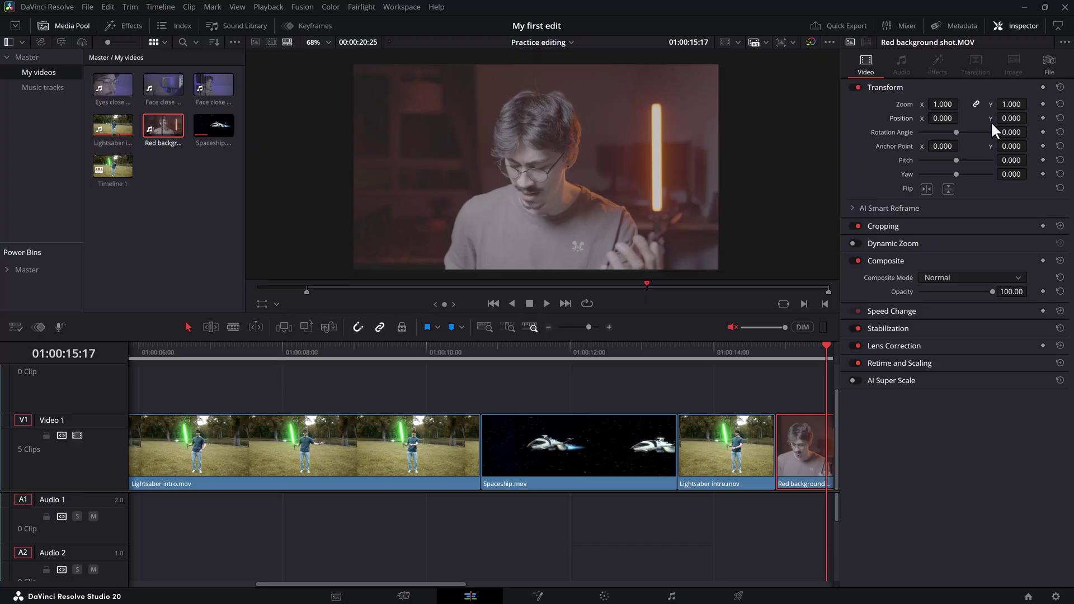
{"action": "left_click_drag", "start_coordinate": [946, 118], "coordinate": [962, 117]}
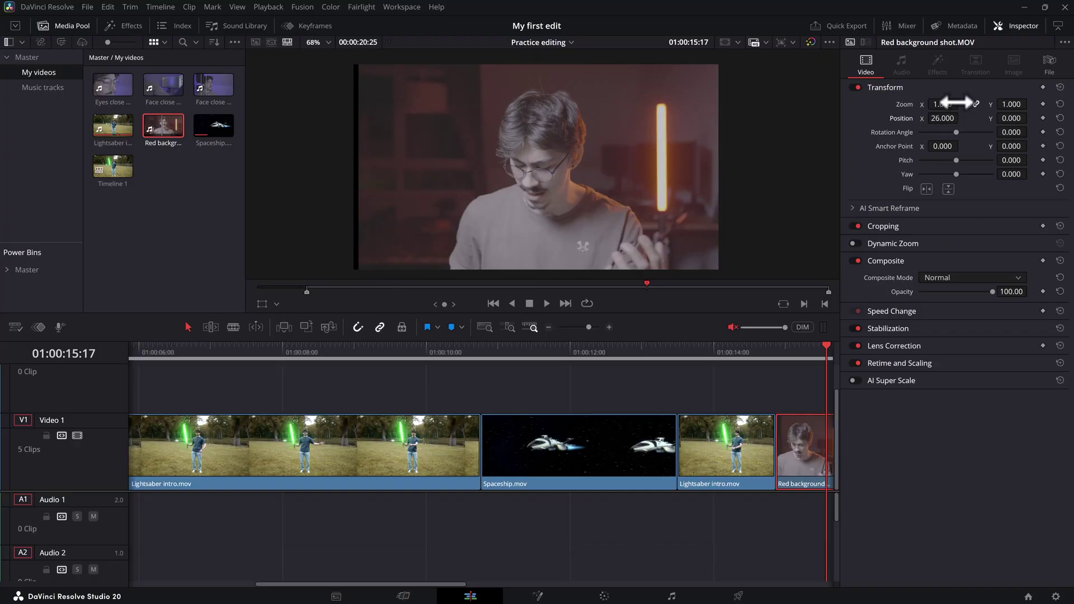
{"action": "left_click_drag", "start_coordinate": [957, 102], "coordinate": [962, 104]}
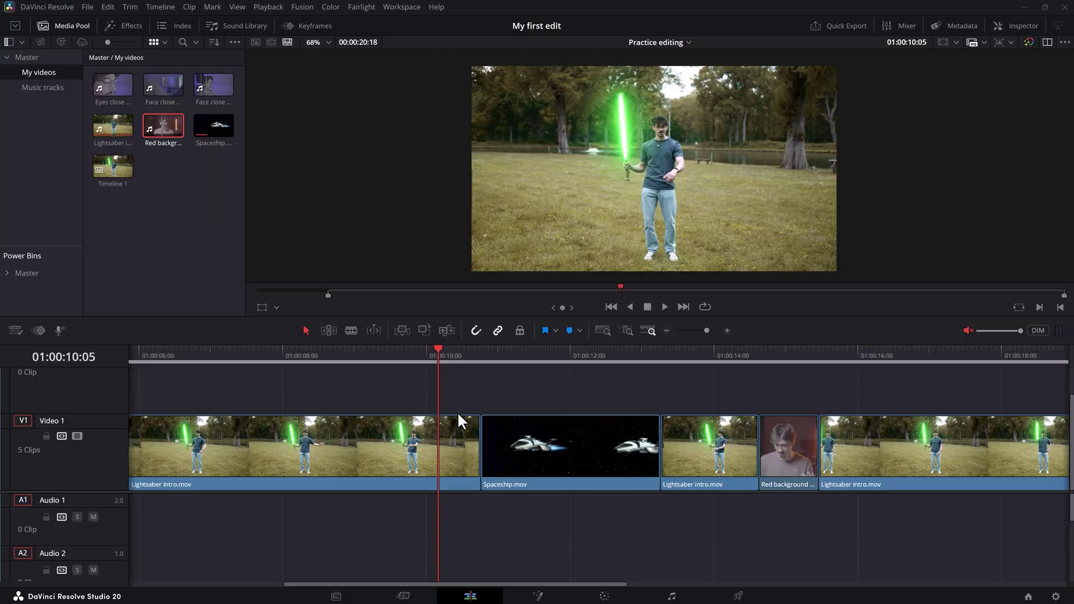
- Try a 14-frame cross dissolve at the cut between the first Lightsaber clip and the Spaceship clip and preview it
{"action": "right_click", "coordinate": [482, 440]}
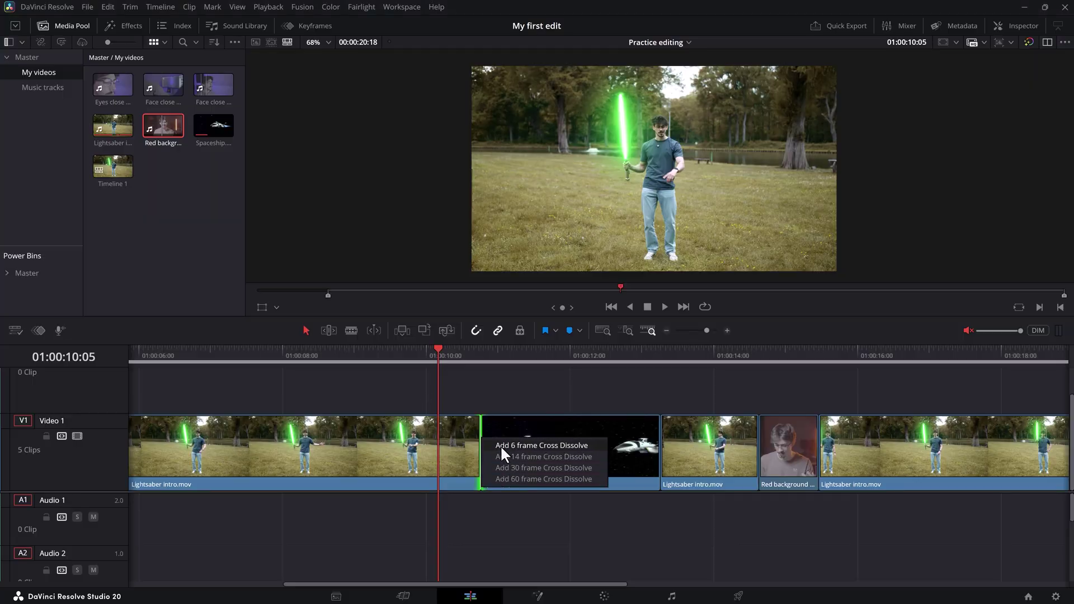
{"action": "left_click", "coordinate": [503, 454]}
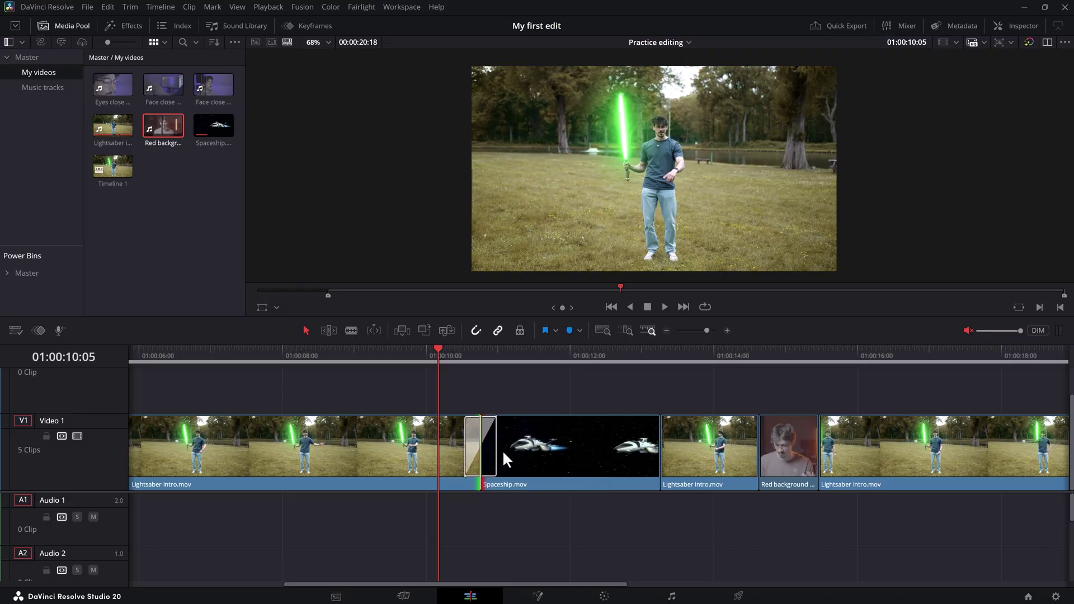
{"action": "mouse_move", "coordinate": [497, 452]}
{"action": "left_mouse_down"}
{"action": "mouse_move", "coordinate": [487, 451]}
{"action": "mouse_move", "coordinate": [495, 453]}
{"action": "left_mouse_up"}
{"action": "key", "text": "space"}
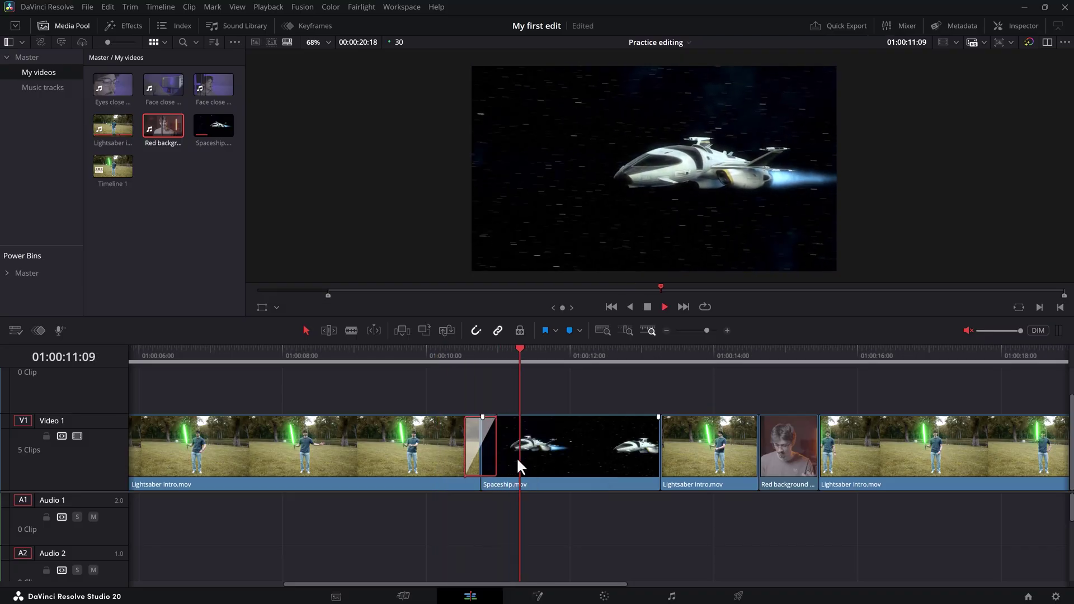
{"action": "key", "text": "space"}
{"action": "key", "text": "ctrl+z"}
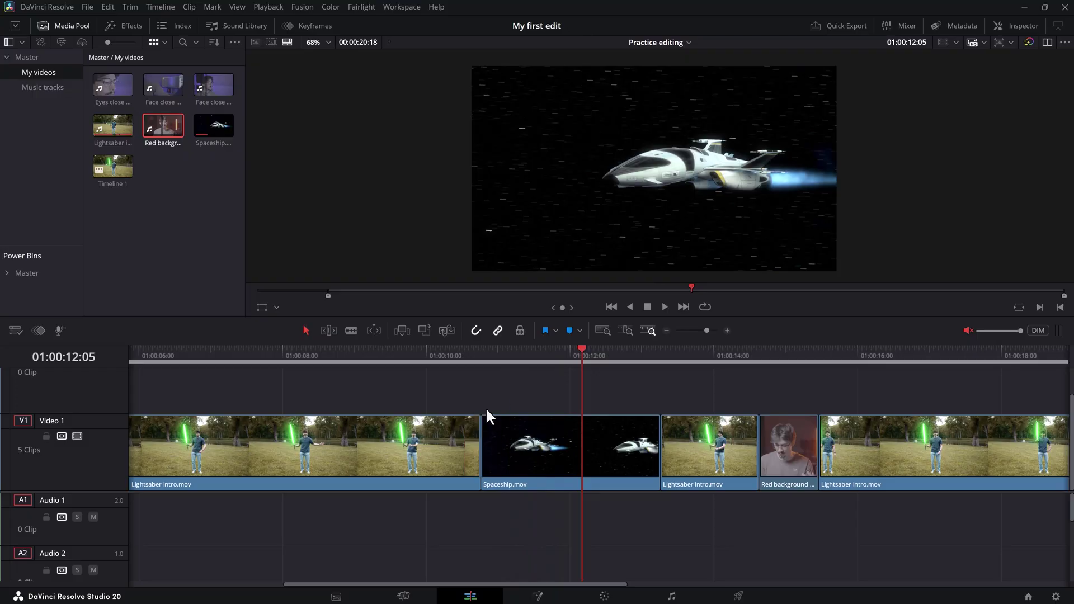
- Apply the Additive Dissolve transition at the cut between the first Lightsaber clip and the Spaceship clip and open its settings
{"action": "left_click", "coordinate": [123, 25]}
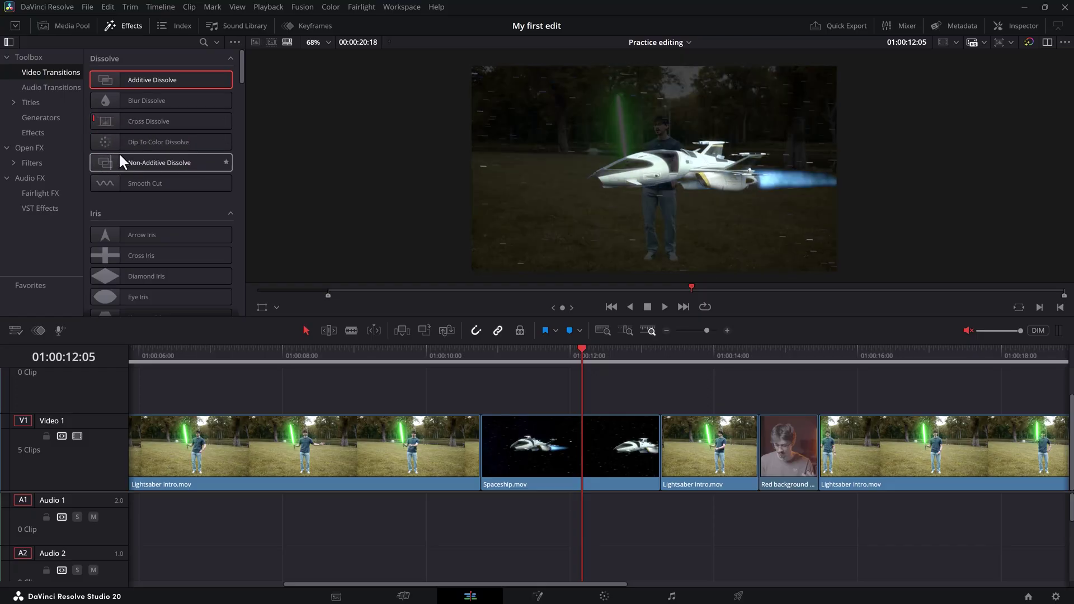
{"action": "left_click_drag", "start_coordinate": [146, 80], "coordinate": [491, 440]}
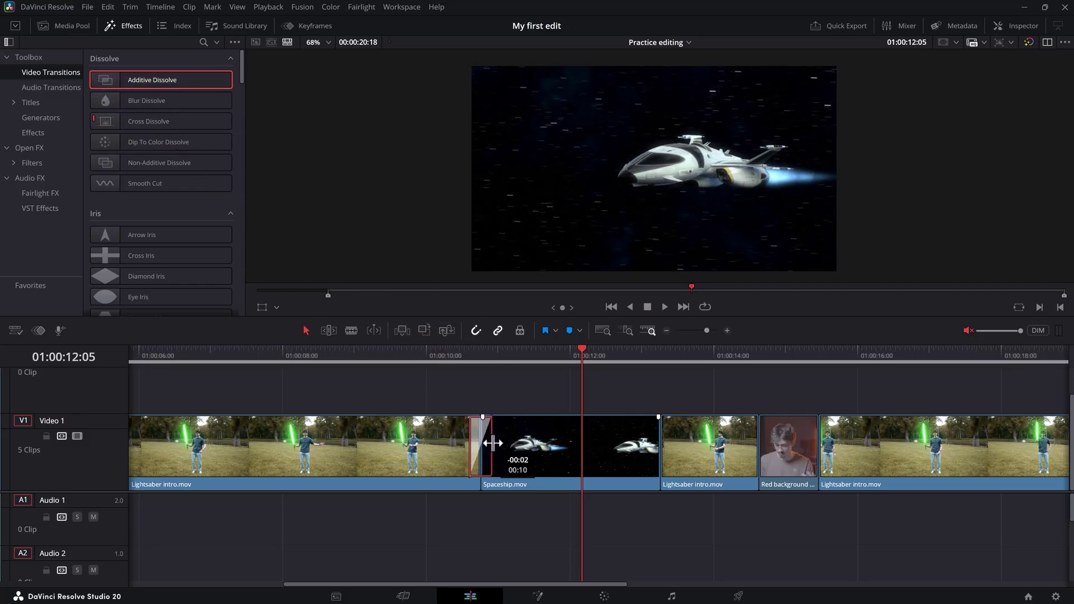
{"action": "left_click", "coordinate": [442, 352]}
{"action": "key", "text": "space"}
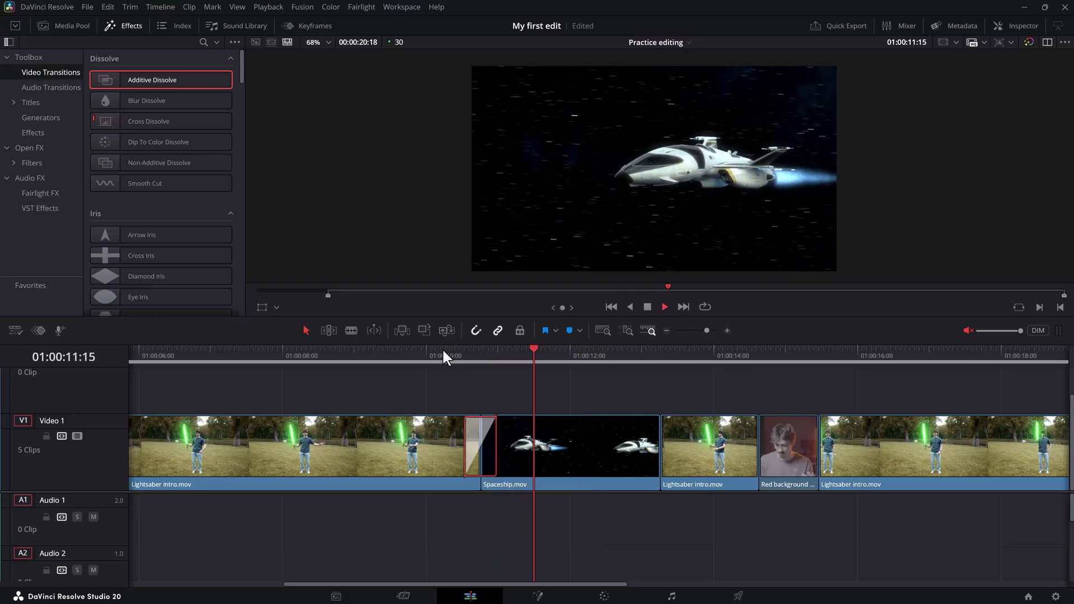
{"action": "key", "text": "space"}
{"action": "left_click", "coordinate": [477, 428]}
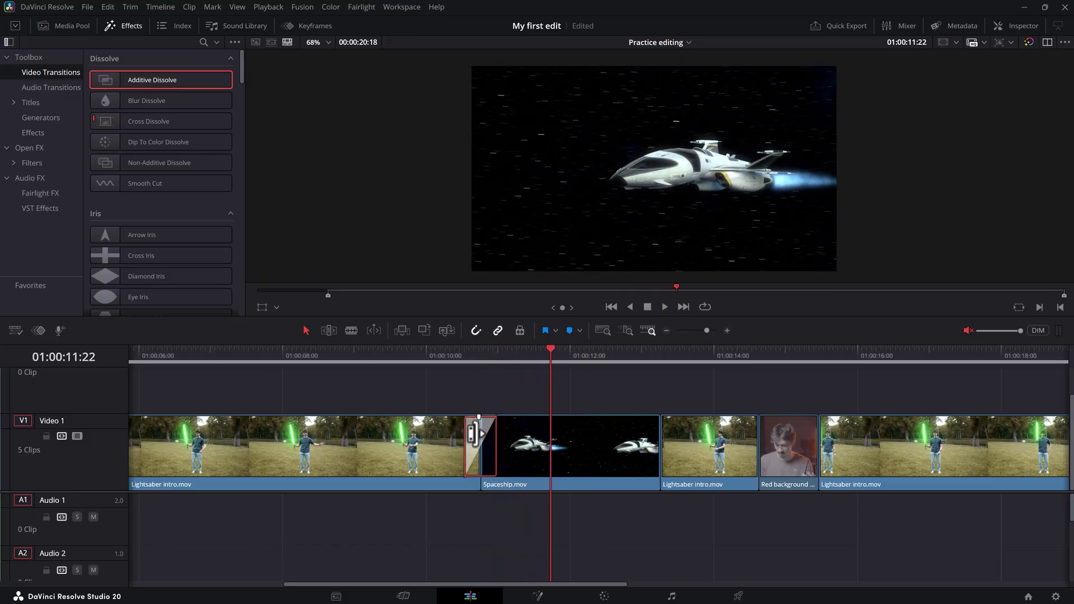
{"action": "left_click", "coordinate": [1020, 27]}
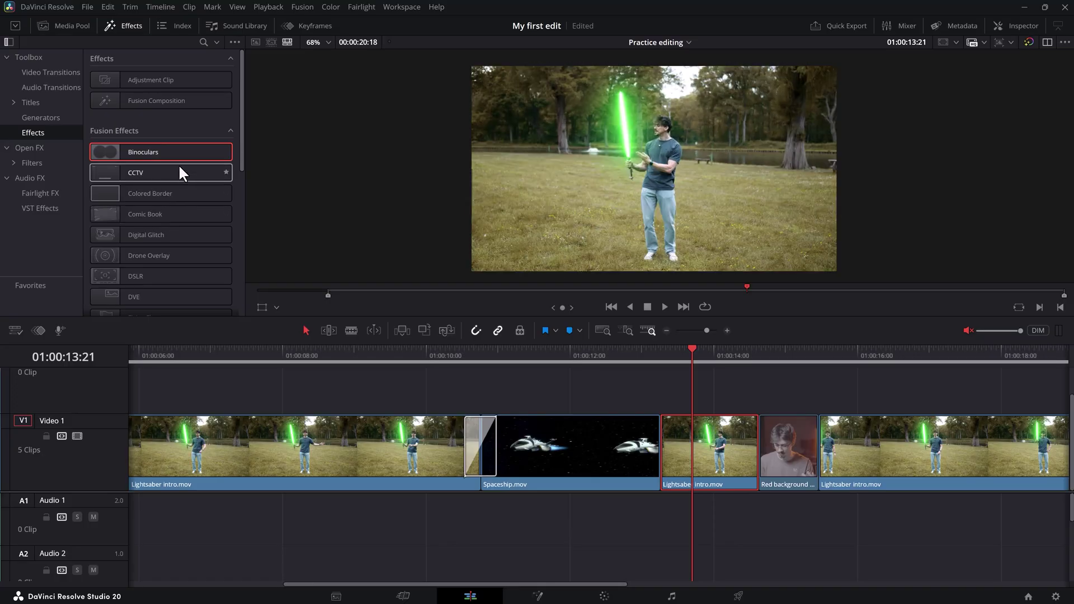
- Apply the Binoculars effect to the short Lightsaber clip after the Spaceship clip and show the effect's controls
{"action": "left_click_drag", "start_coordinate": [178, 154], "coordinate": [710, 438]}
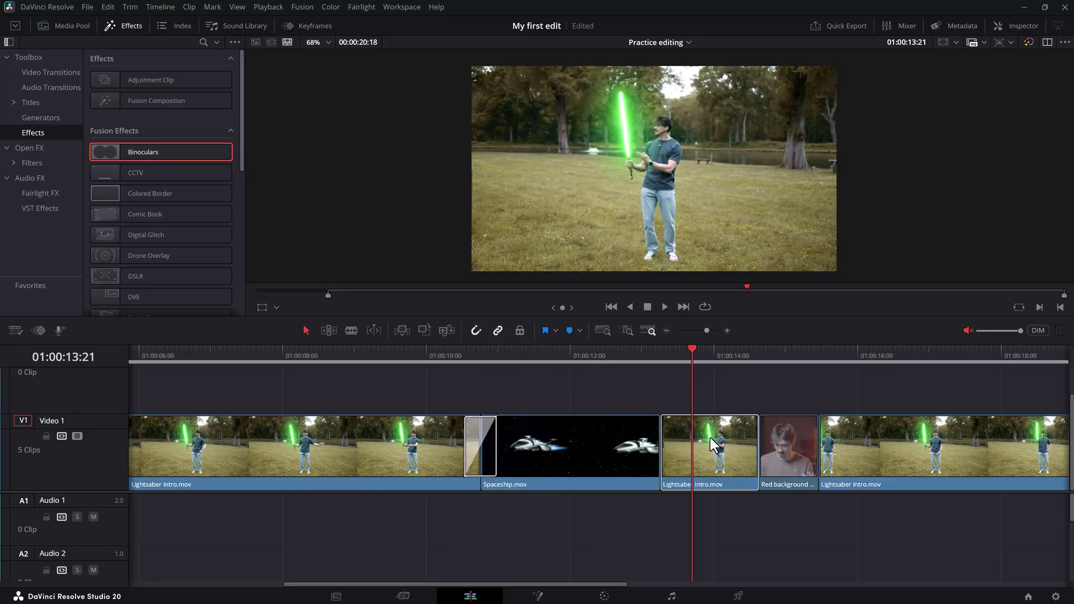
{"action": "mouse_move", "coordinate": [694, 351]}
{"action": "left_mouse_down"}
{"action": "mouse_move", "coordinate": [622, 349]}
{"action": "mouse_move", "coordinate": [775, 369]}
{"action": "mouse_move", "coordinate": [703, 370]}
{"action": "left_mouse_up"}
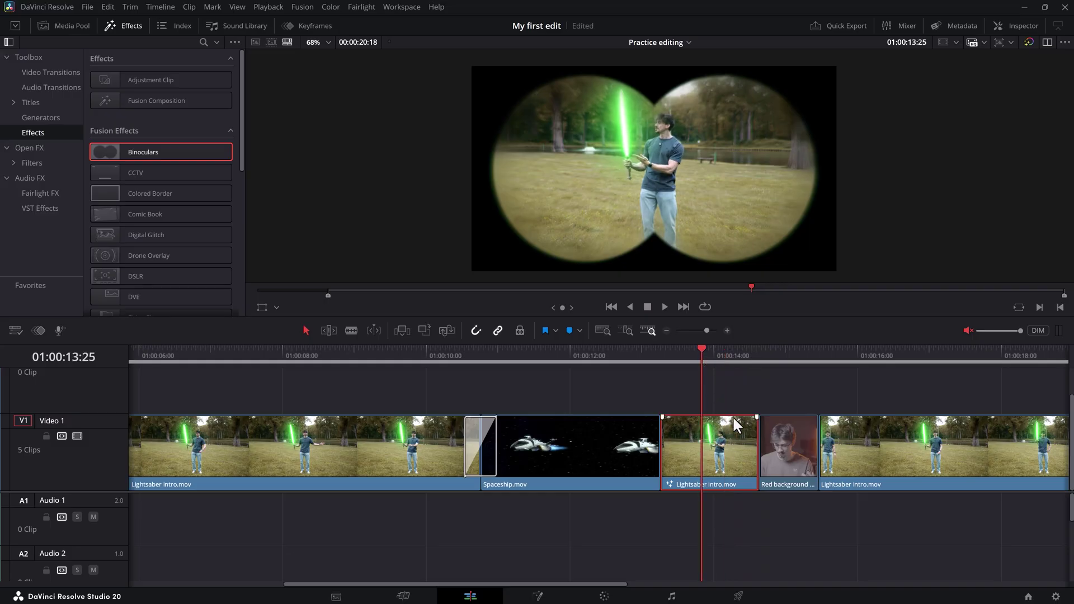
{"action": "left_click", "coordinate": [1009, 28]}
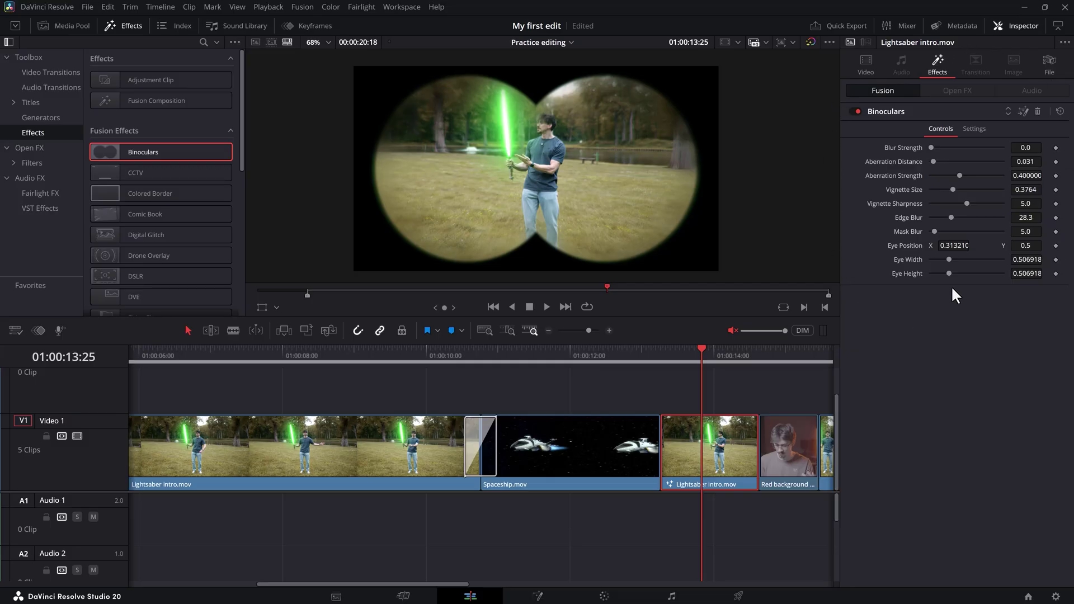
- Set the Binoculars effect's Blur Strength to 0.283, Aberration Strength to 0.52, Edge Blur to 37.8 and Mask Blur to 19.7, and adjust its Eye Height
{"action": "left_click_drag", "start_coordinate": [931, 147], "coordinate": [943, 177]}
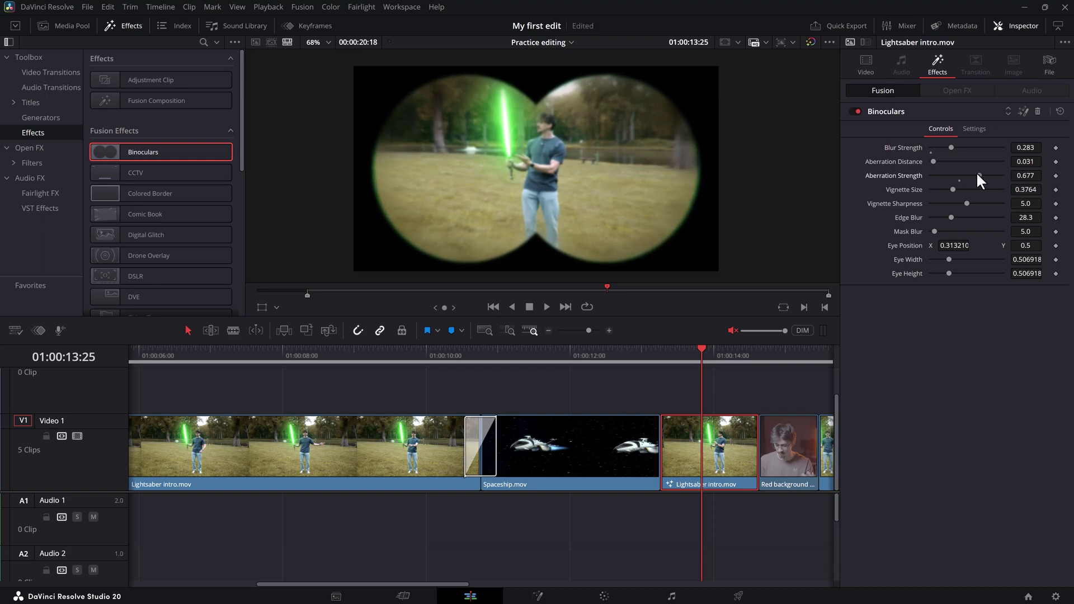
{"action": "left_click_drag", "start_coordinate": [976, 173], "coordinate": [968, 173]}
{"action": "left_click_drag", "start_coordinate": [952, 217], "coordinate": [945, 231]}
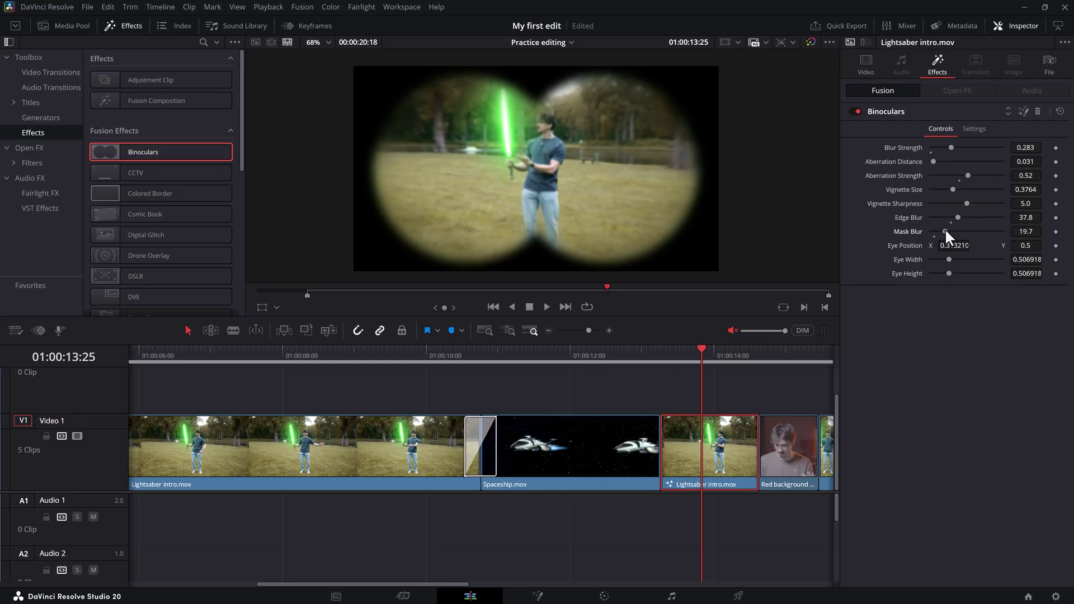
{"action": "mouse_move", "coordinate": [949, 273]}
{"action": "left_mouse_down"}
{"action": "mouse_move", "coordinate": [973, 272]}
{"action": "mouse_move", "coordinate": [922, 273]}
{"action": "mouse_move", "coordinate": [948, 277]}
{"action": "left_mouse_up"}
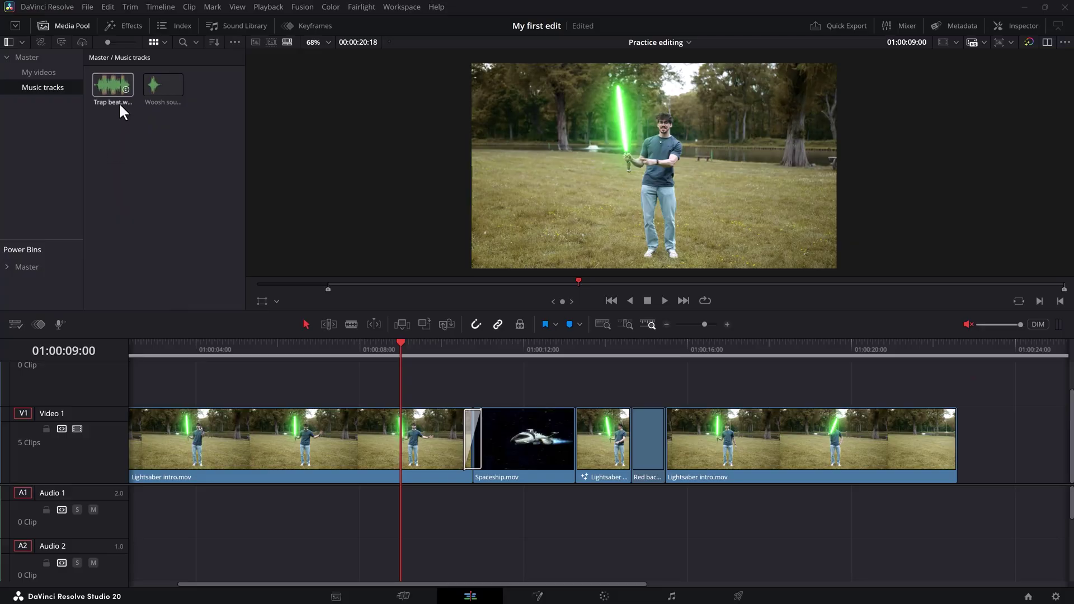
- Preview Trap beat.wav from the Music tracks bin and place it on Audio 1 at the start of the timeline
{"action": "left_click", "coordinate": [120, 95]}
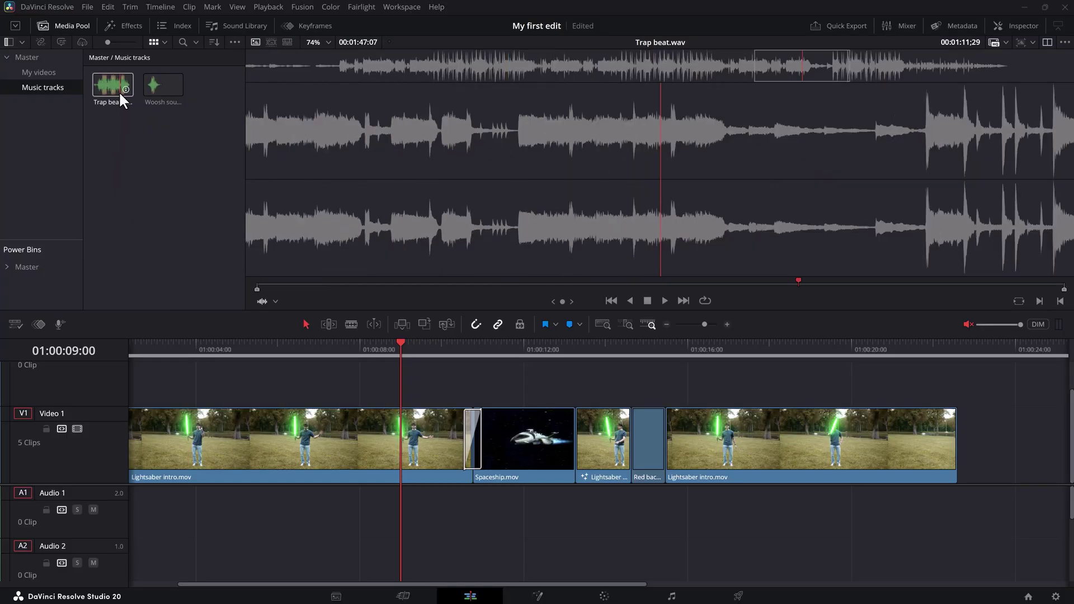
{"action": "left_click_drag", "start_coordinate": [120, 94], "coordinate": [125, 114]}
{"action": "left_click_drag", "start_coordinate": [154, 267], "coordinate": [122, 515]}
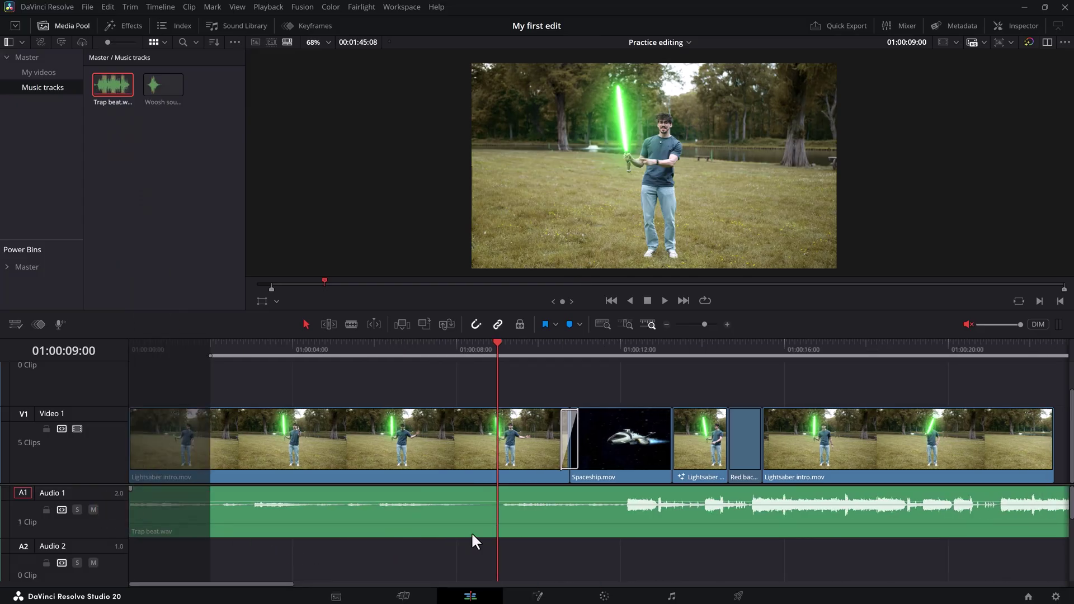
- Trim the quiet opening and the end of the Trap beat track so the music spans the full length of the video clips
{"action": "left_click_drag", "start_coordinate": [475, 542], "coordinate": [424, 509]}
{"action": "key", "text": "shift+z"}
{"action": "left_click_drag", "start_coordinate": [134, 510], "coordinate": [273, 510]}
{"action": "left_click_drag", "start_coordinate": [567, 511], "coordinate": [280, 505]}
{"action": "key", "text": "shift+z"}
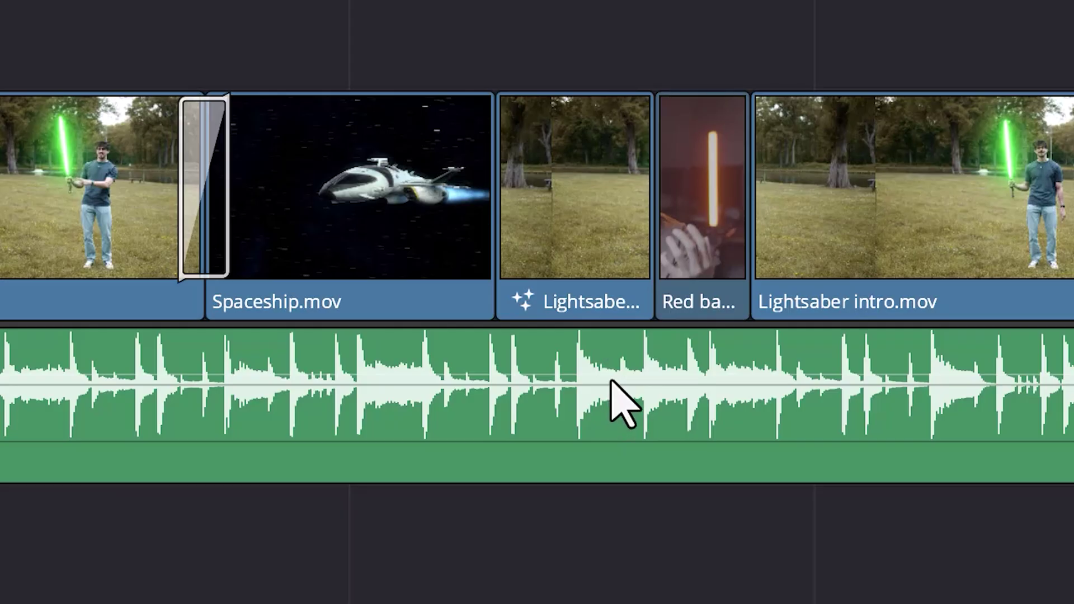
{"action": "left_click_drag", "start_coordinate": [615, 384], "coordinate": [631, 370]}
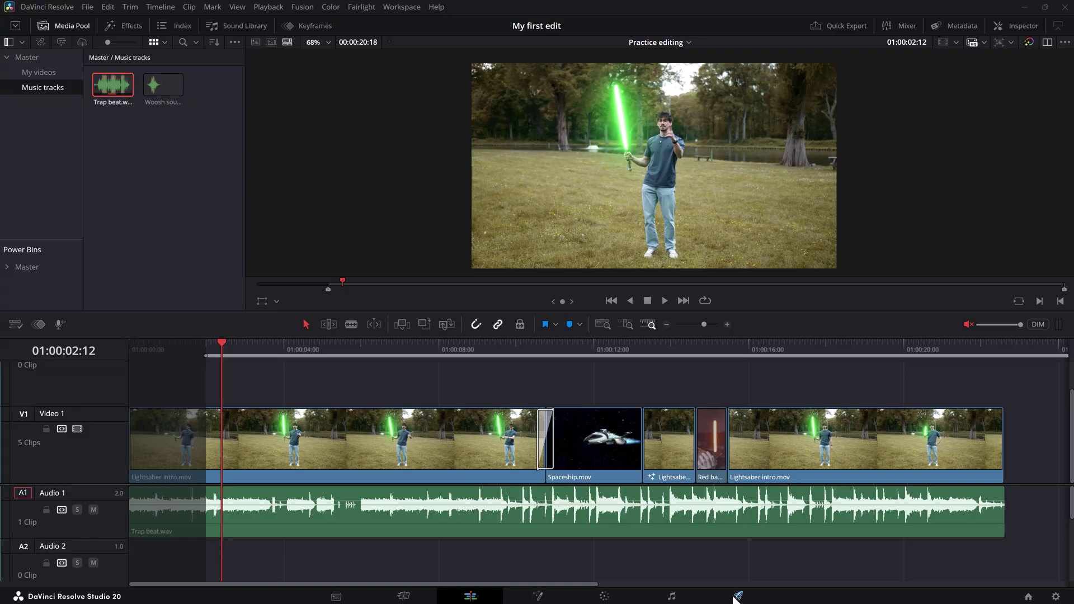
- Switch to the Deliver page and scrub through the Practice editing timeline
{"action": "left_click", "coordinate": [738, 596]}
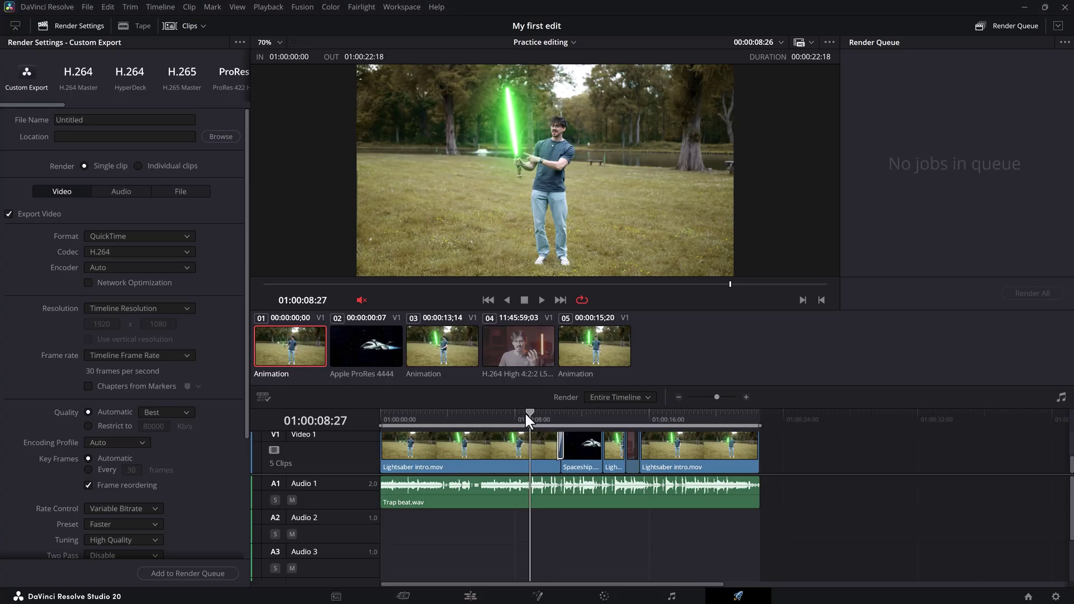
{"action": "left_click_drag", "start_coordinate": [525, 412], "coordinate": [553, 431]}
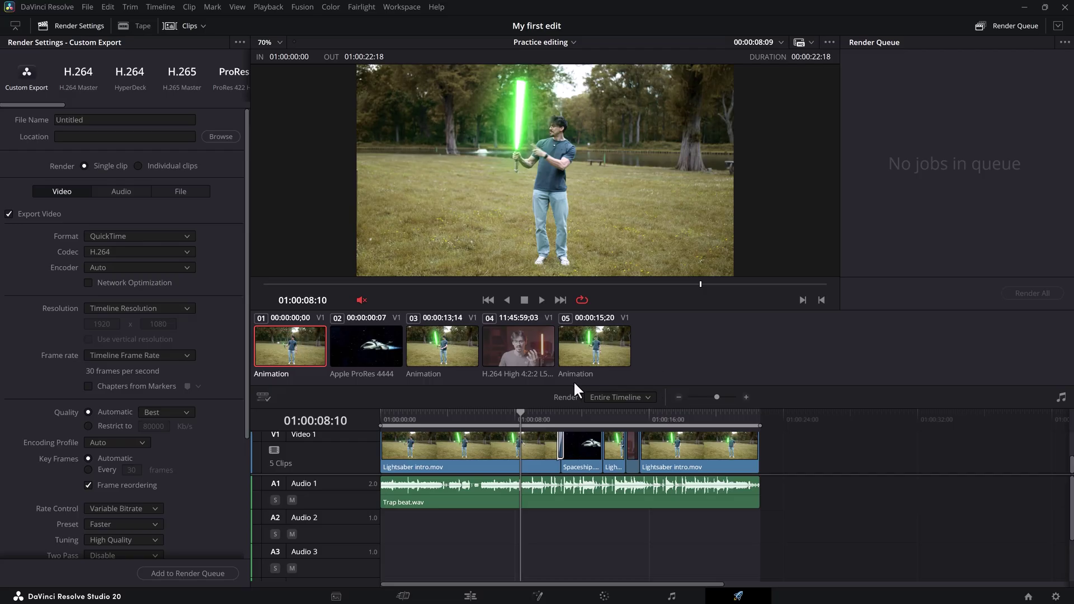
- Limit the render range to 01:00:03:22 through 01:00:16:03 and open the render range options
{"action": "left_click_drag", "start_coordinate": [381, 425], "coordinate": [520, 431]}
{"action": "left_click_drag", "start_coordinate": [760, 425], "coordinate": [653, 425]}
{"action": "mouse_move", "coordinate": [519, 417]}
{"action": "left_mouse_down"}
{"action": "mouse_move", "coordinate": [475, 415]}
{"action": "mouse_move", "coordinate": [554, 414]}
{"action": "mouse_move", "coordinate": [521, 416]}
{"action": "left_mouse_up"}
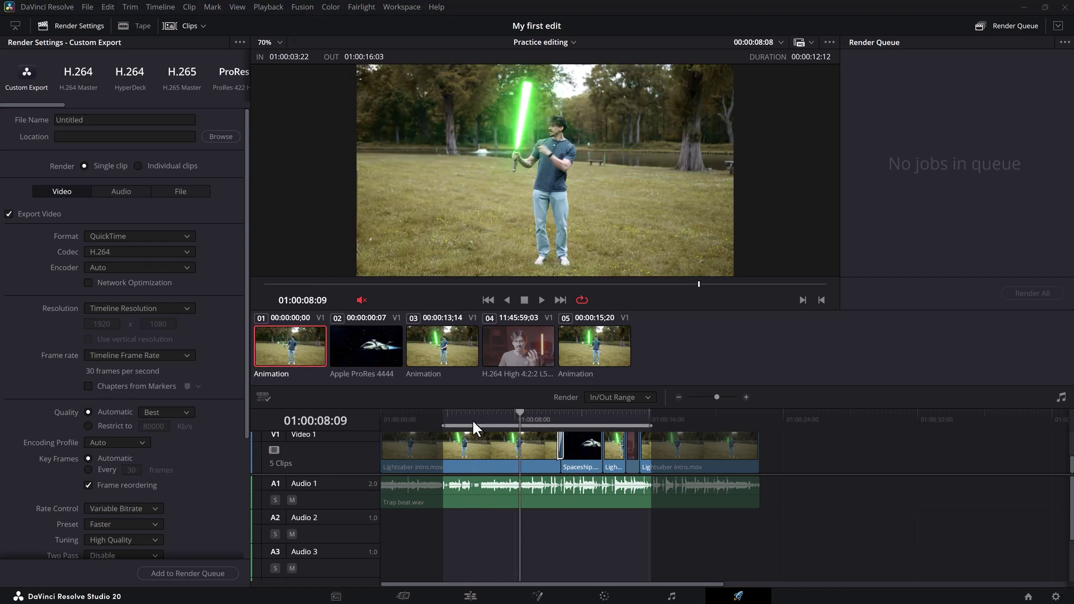
{"action": "left_click", "coordinate": [600, 397]}
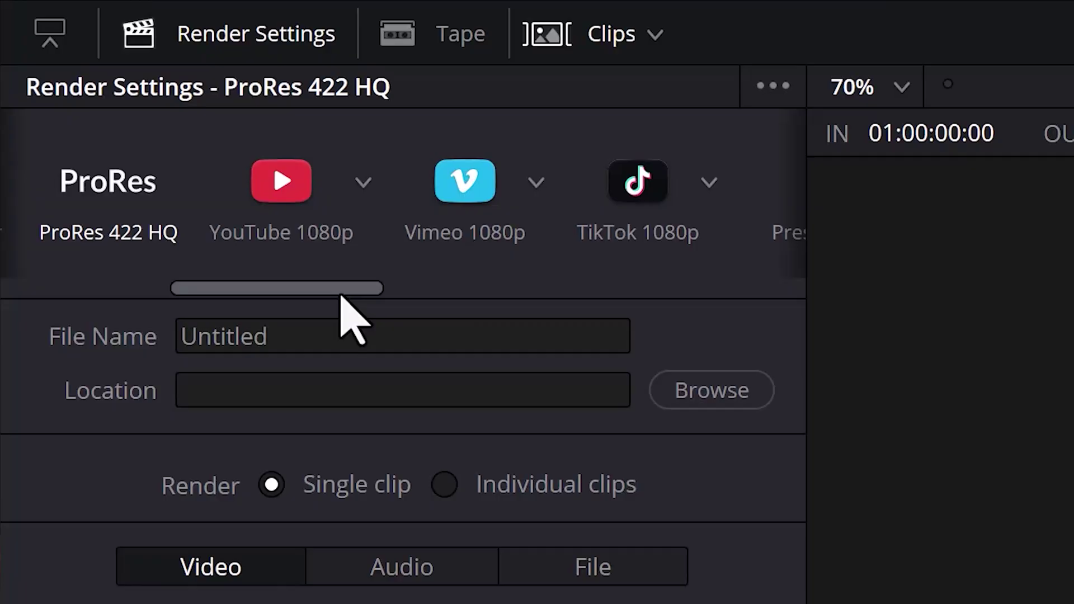
- Choose the YouTube 1080p export preset and check its available resolutions
{"action": "mouse_move", "coordinate": [341, 295]}
{"action": "left_mouse_down"}
{"action": "mouse_move", "coordinate": [703, 291]}
{"action": "mouse_move", "coordinate": [197, 316]}
{"action": "mouse_move", "coordinate": [327, 309]}
{"action": "left_mouse_up"}
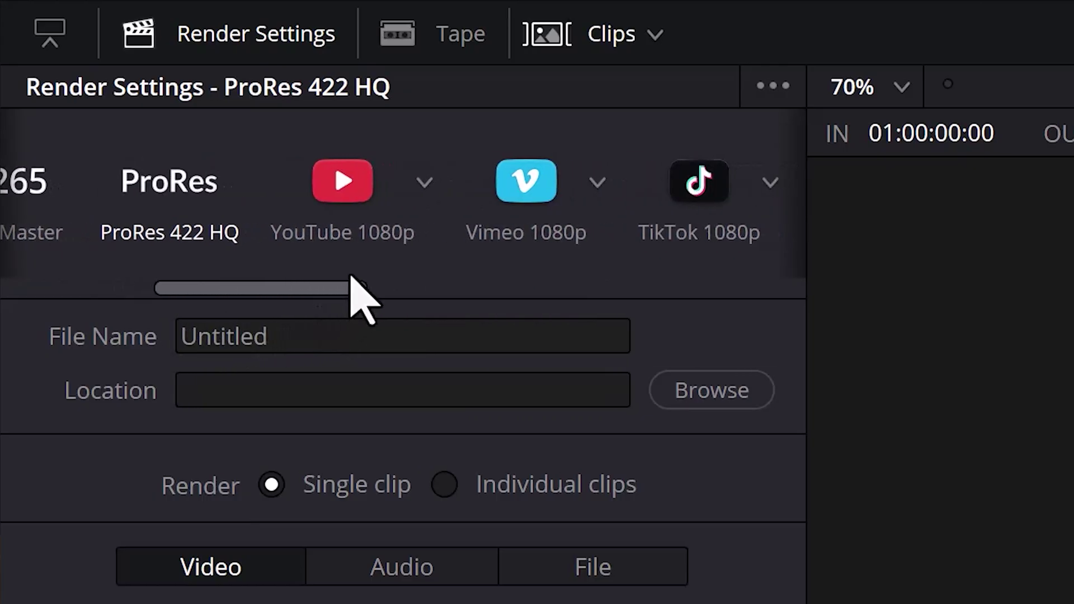
{"action": "left_click", "coordinate": [385, 238]}
{"action": "left_click", "coordinate": [426, 191]}
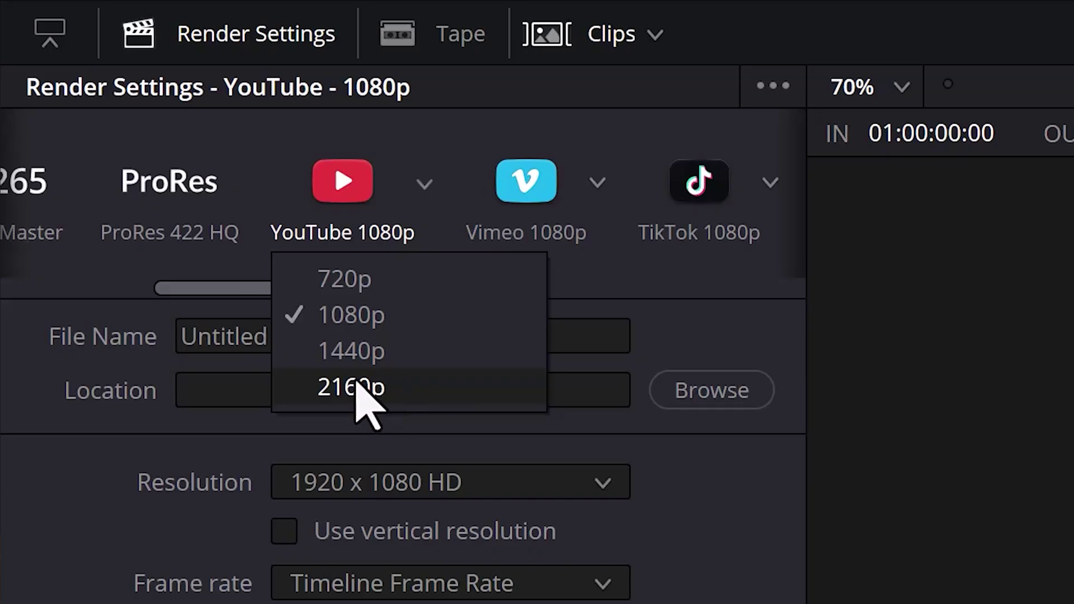
{"action": "left_click", "coordinate": [604, 291]}
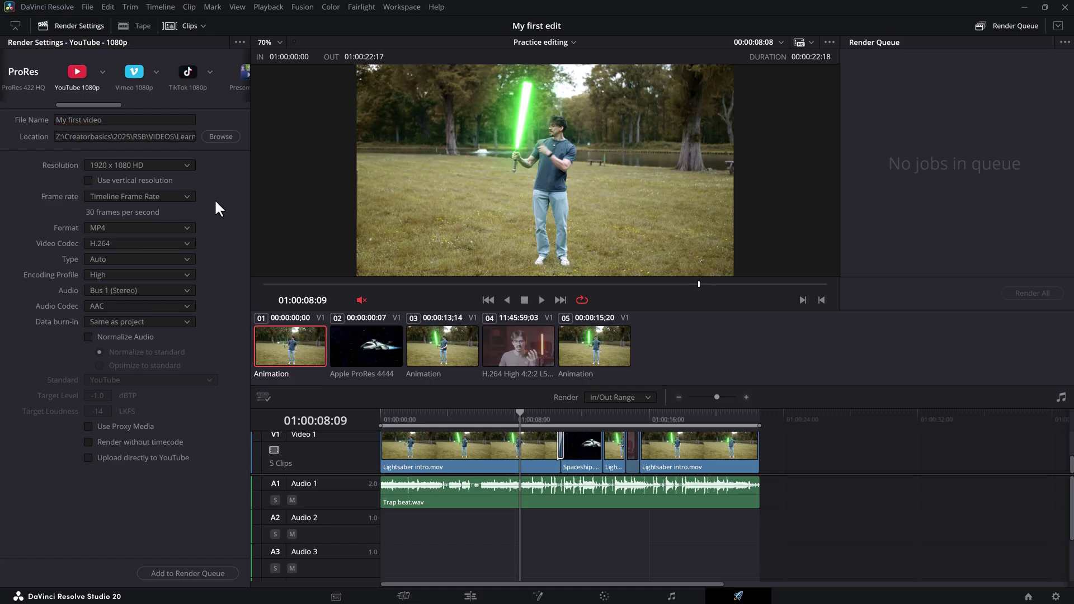
- Add the My first video export to the render queue and start rendering it
{"action": "left_click", "coordinate": [192, 574]}
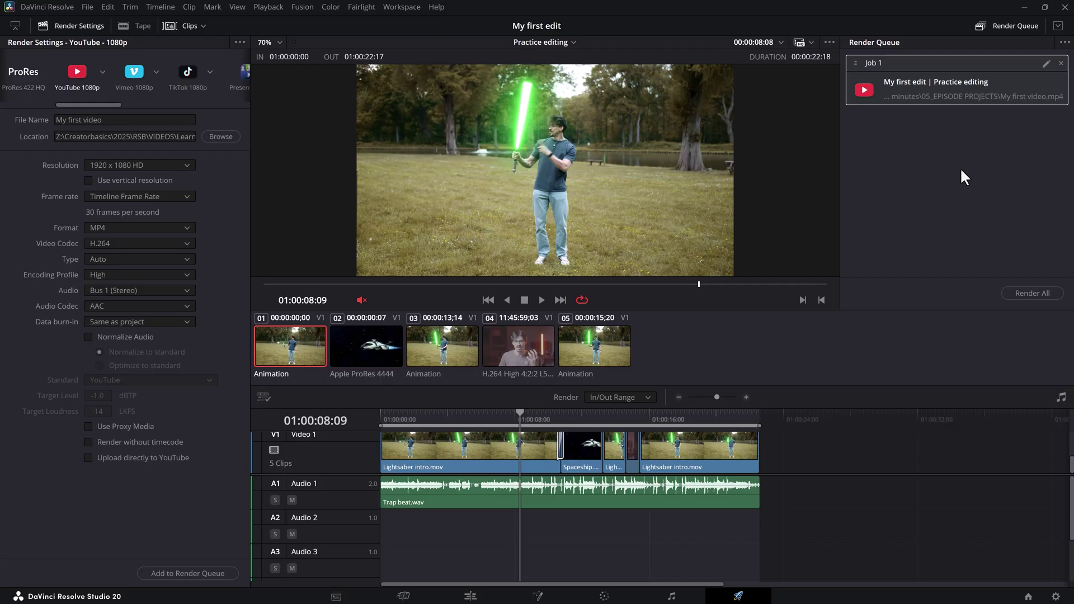
{"action": "left_click", "coordinate": [1012, 291]}
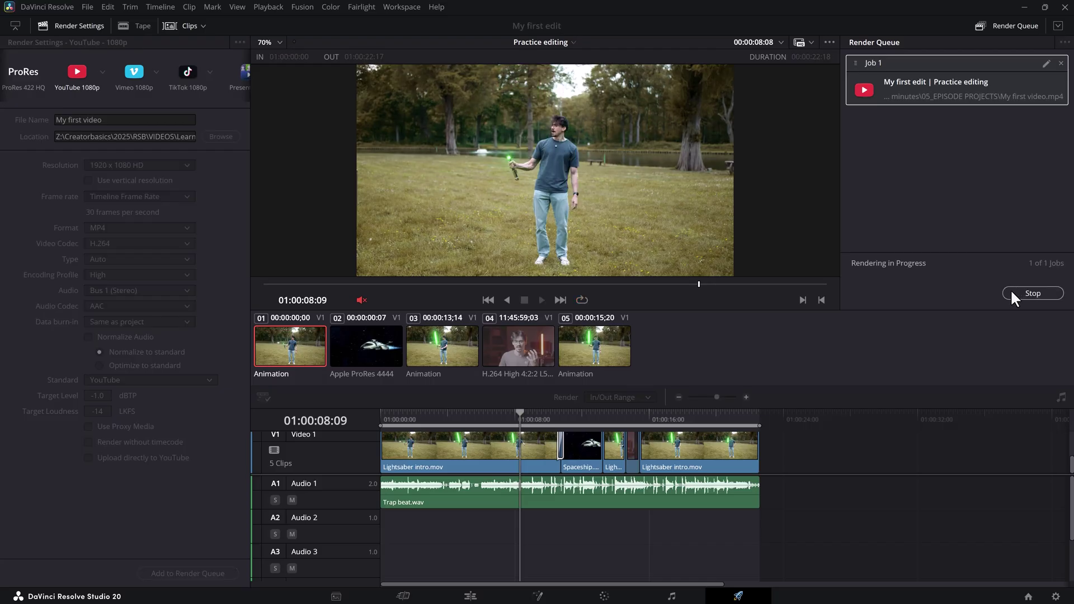